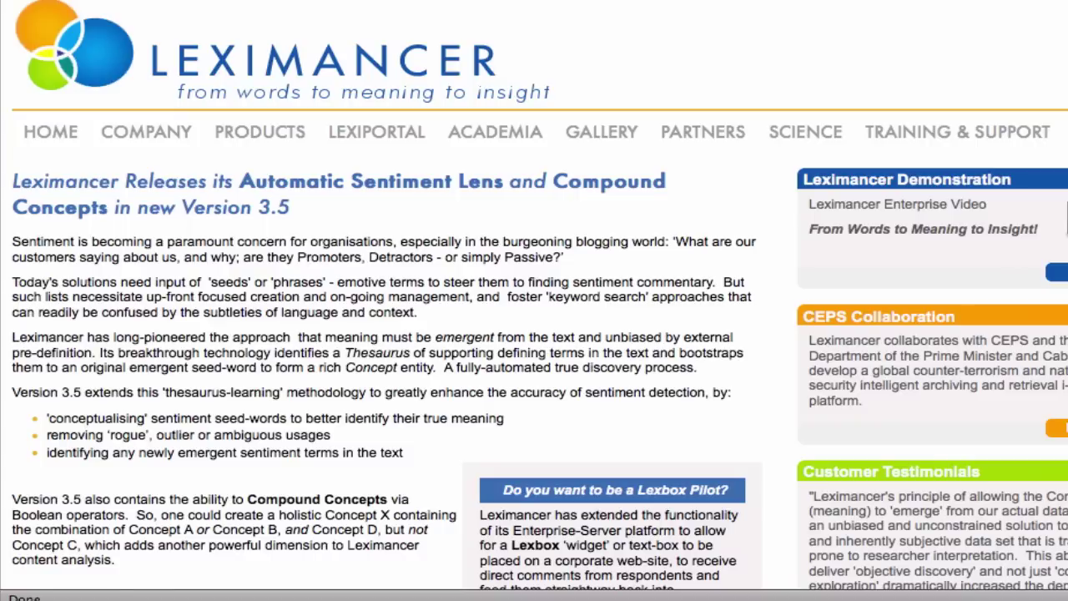
Browse the Leximancer website's Company overview, Products and Lexiportal pages
{"action": "left_click", "coordinate": [134, 136]}
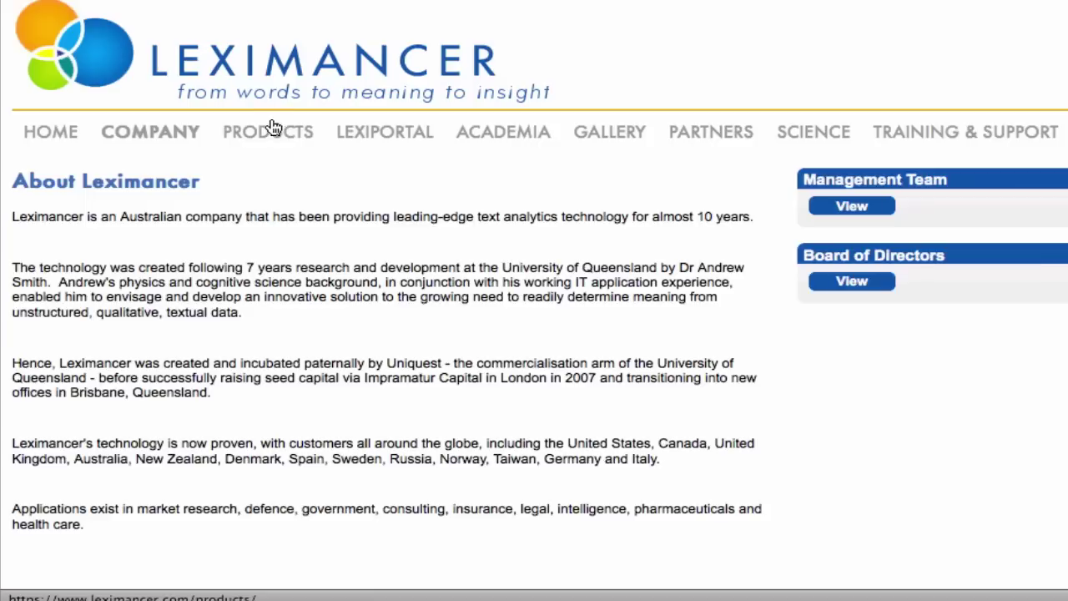
{"action": "left_click", "coordinate": [278, 141]}
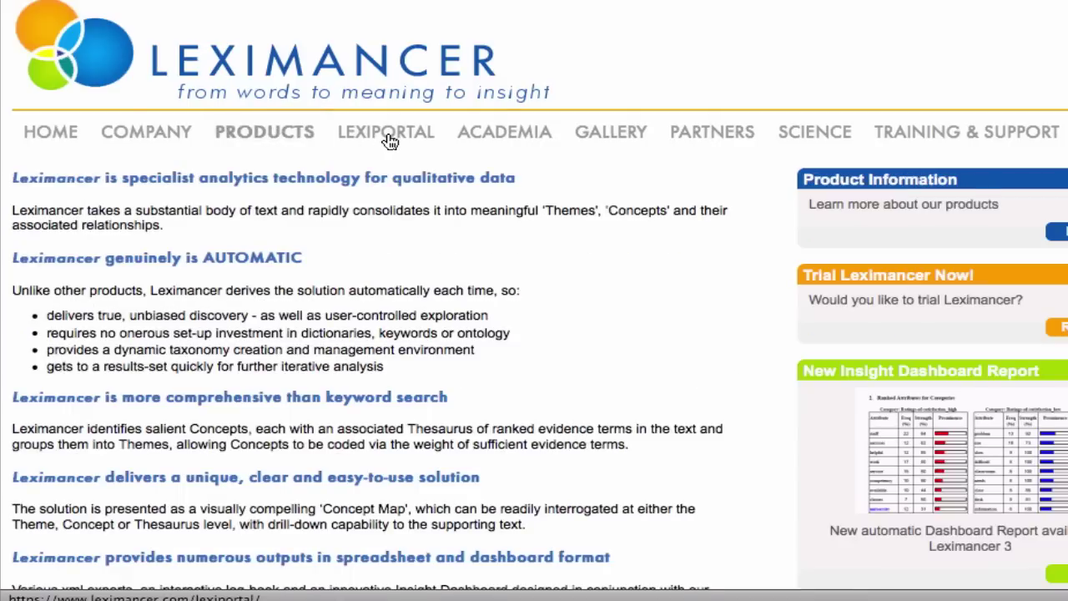
{"action": "left_click", "coordinate": [390, 142]}
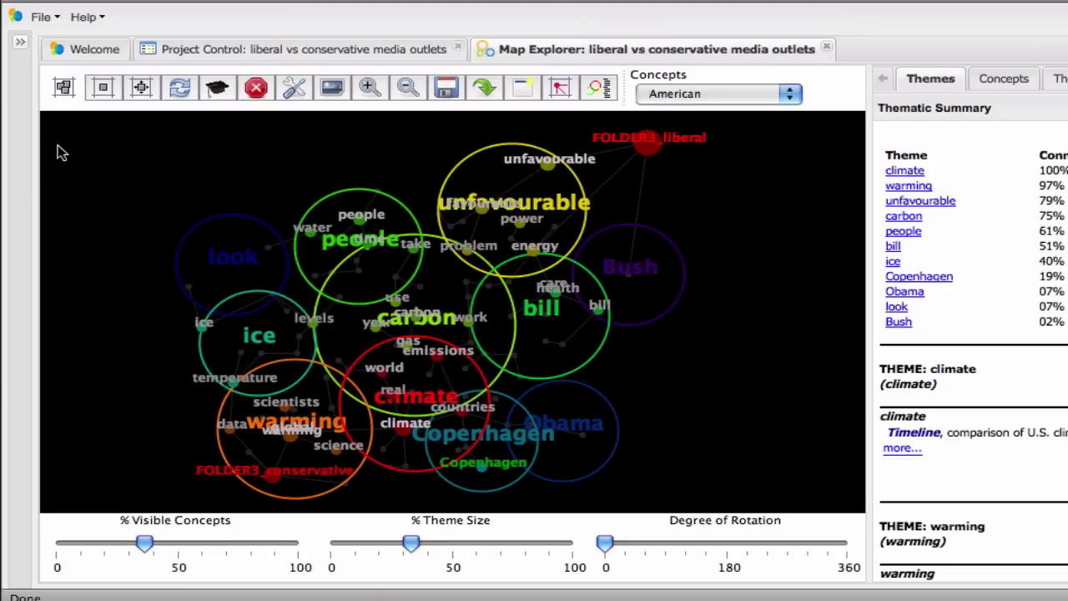
In Select Documents under Shared Data, check the climate change entry's document type and list the add-source options
{"action": "left_click", "coordinate": [231, 51]}
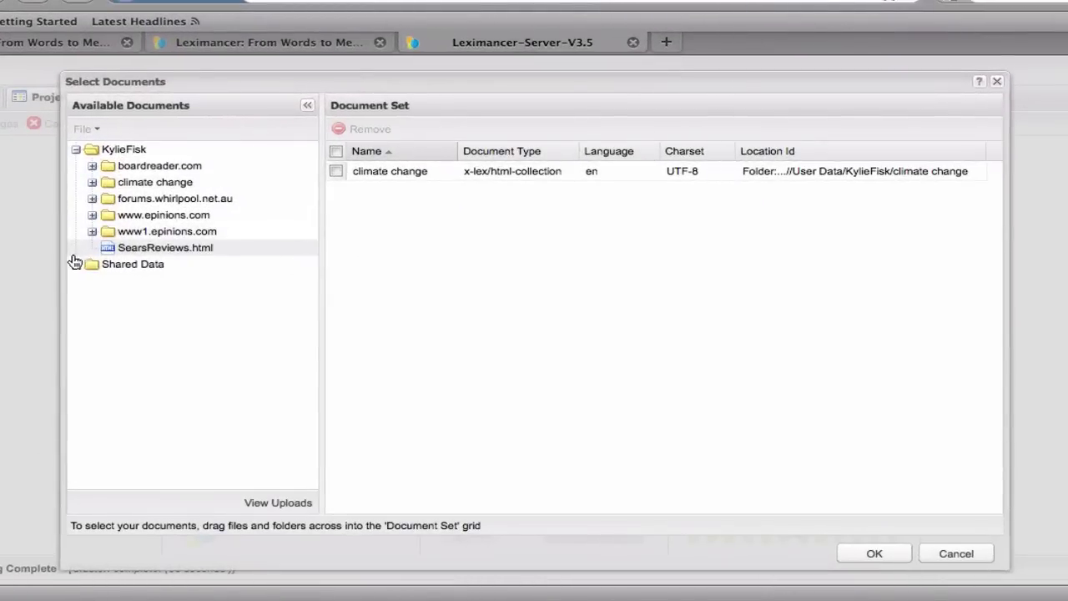
{"action": "left_click", "coordinate": [76, 264]}
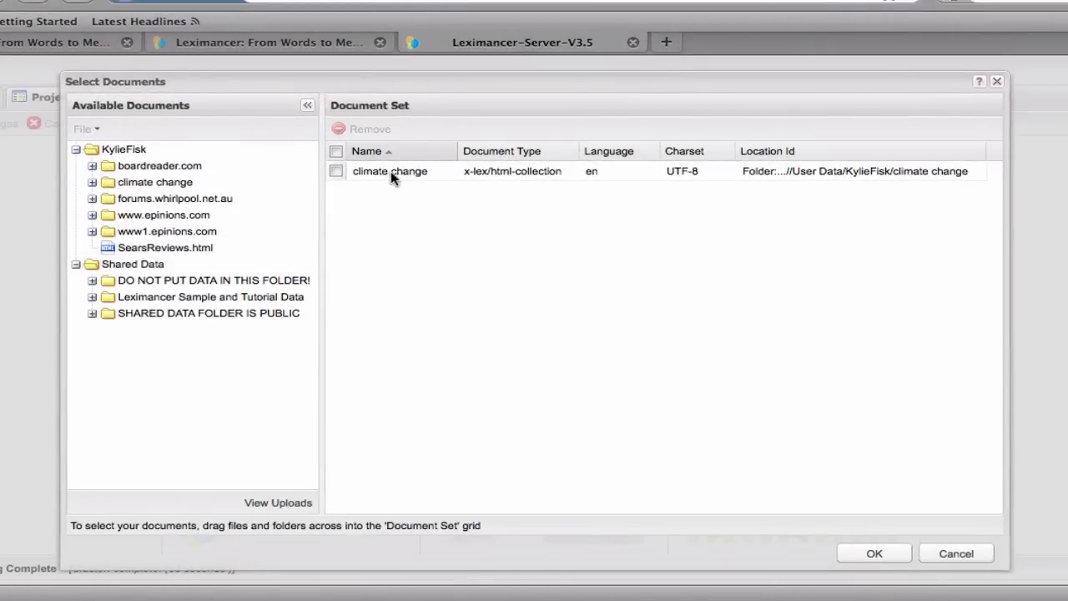
{"action": "left_click", "coordinate": [556, 166]}
{"action": "left_click", "coordinate": [572, 172]}
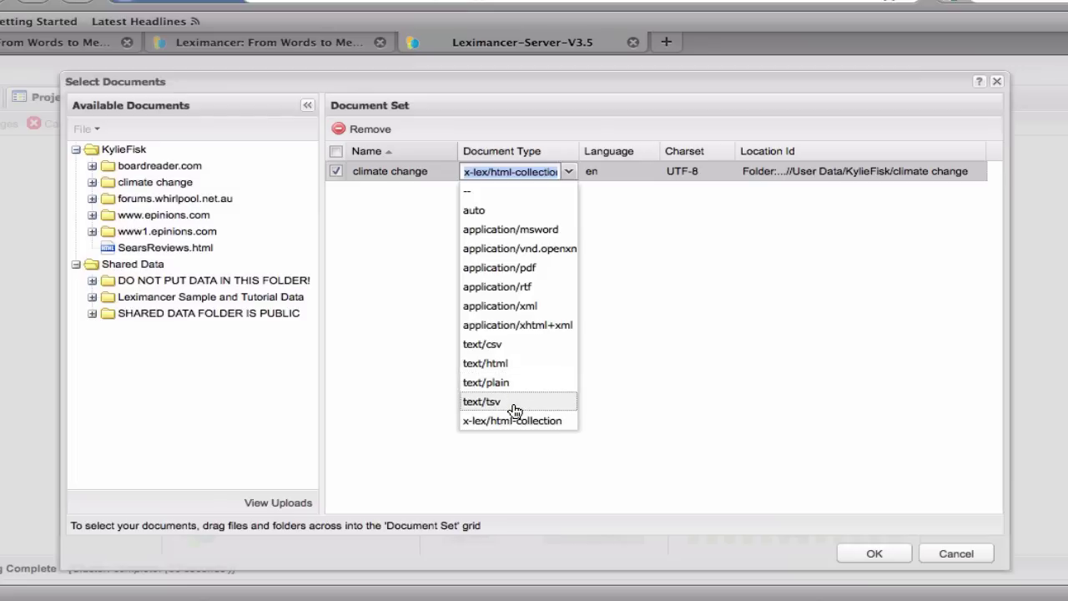
{"action": "left_click", "coordinate": [94, 147]}
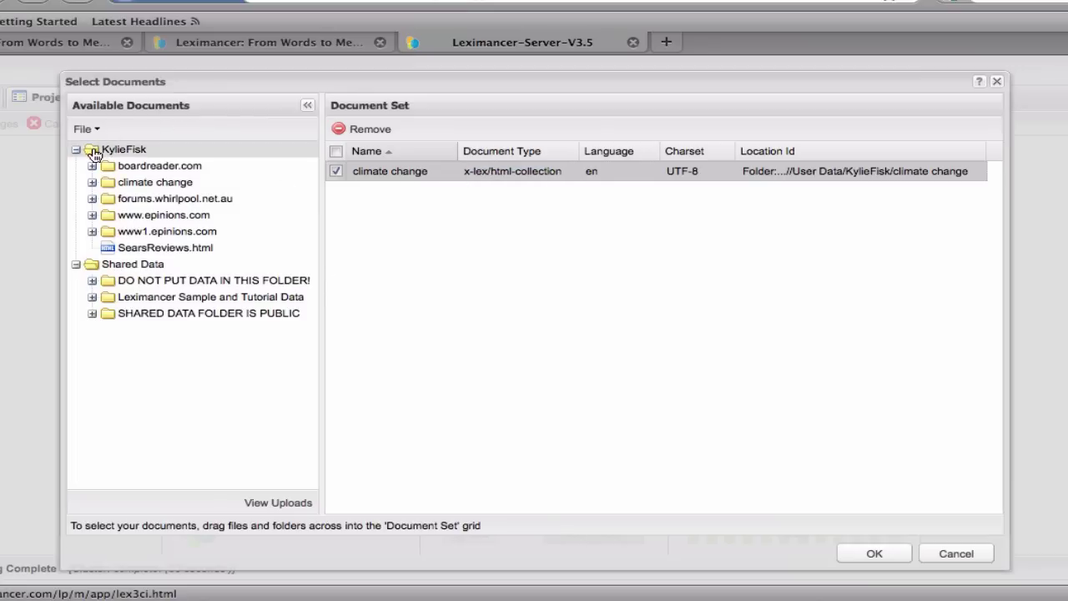
{"action": "left_click", "coordinate": [93, 132]}
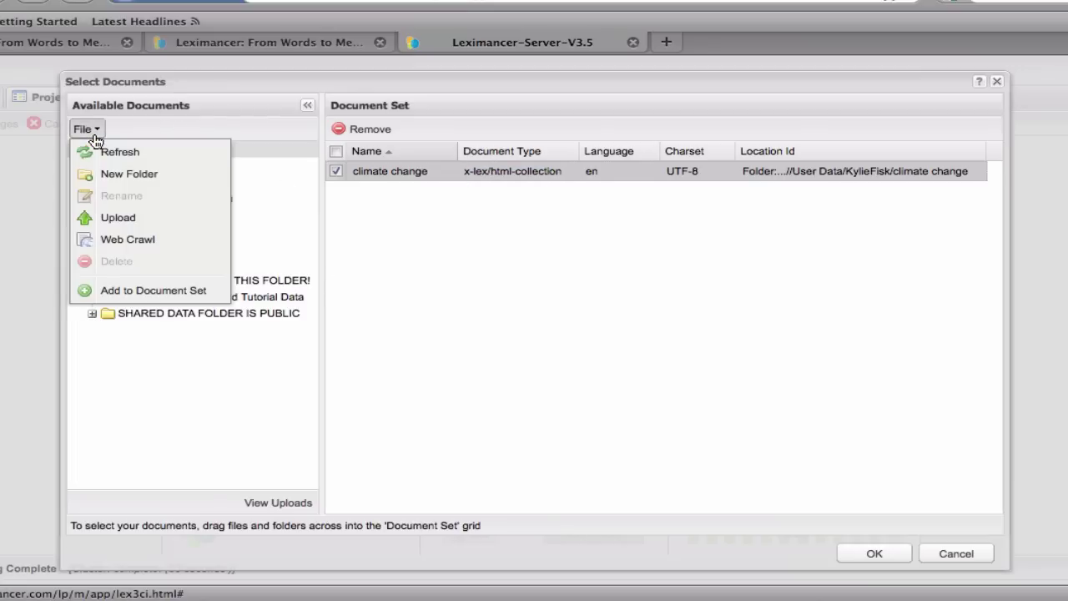
Add a new web crawl source and begin entering its URL with 'www'
{"action": "left_click", "coordinate": [108, 240]}
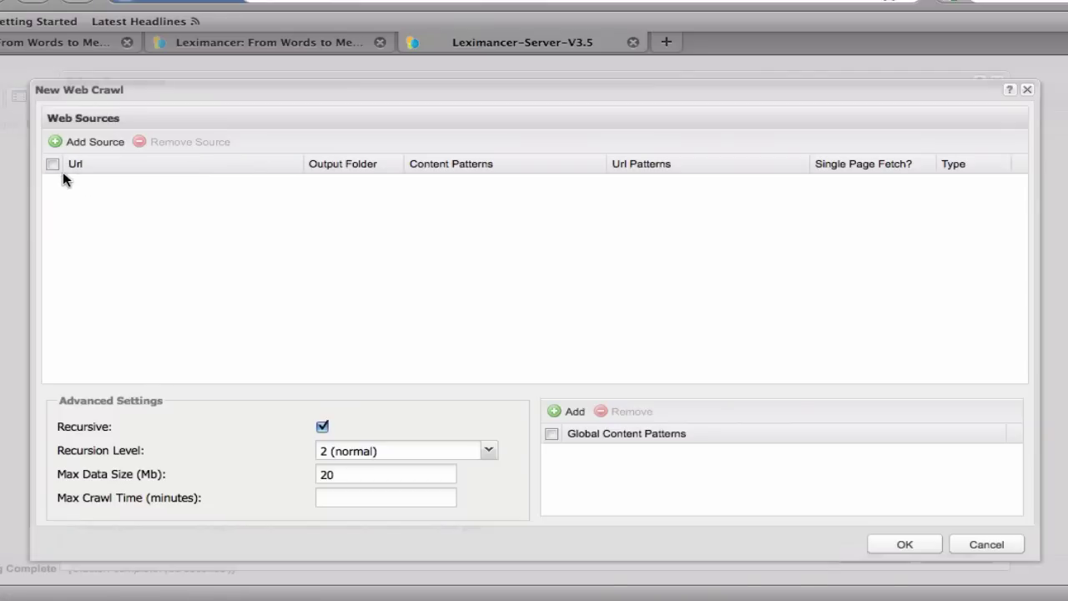
{"action": "left_click", "coordinate": [85, 142]}
{"action": "left_click", "coordinate": [87, 185]}
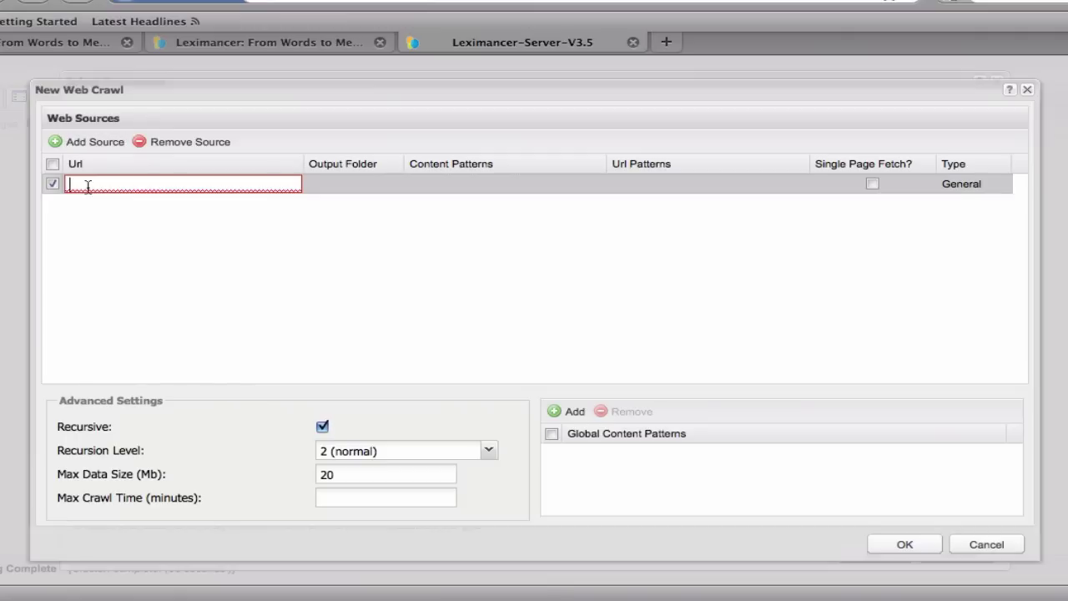
{"action": "type", "text": "www"}
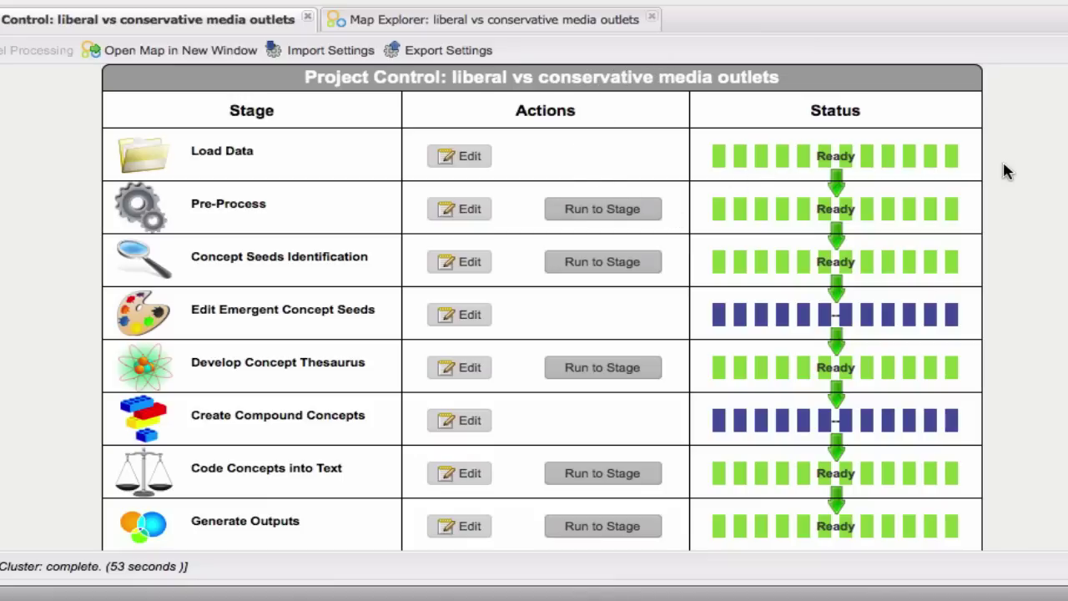
{"action": "scroll", "coordinate": [1005, 171], "scroll_direction": "down", "scroll_amount": 3}
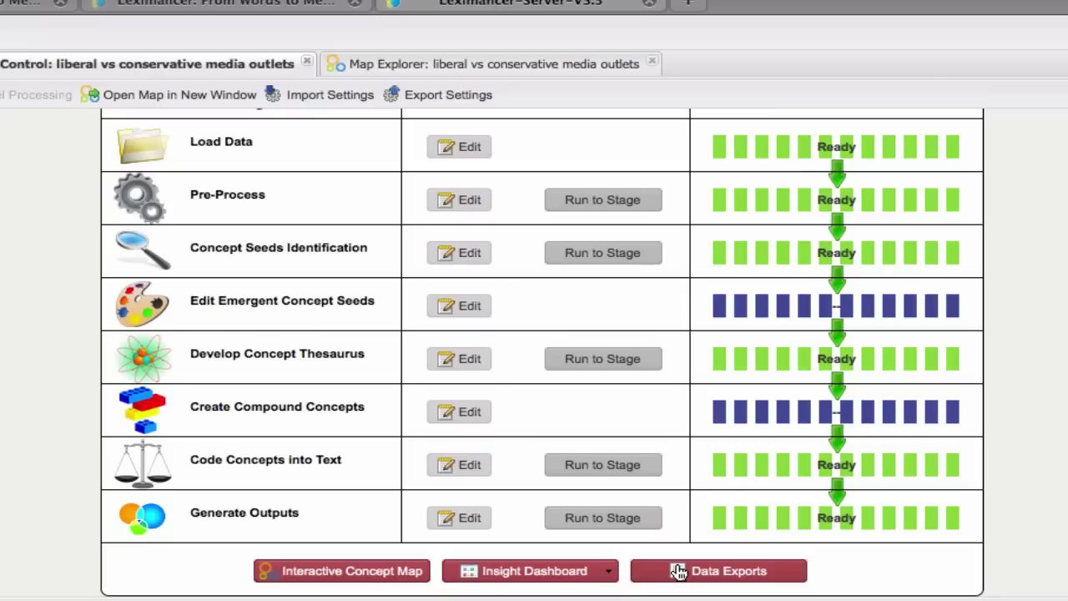
{"action": "left_click", "coordinate": [614, 573]}
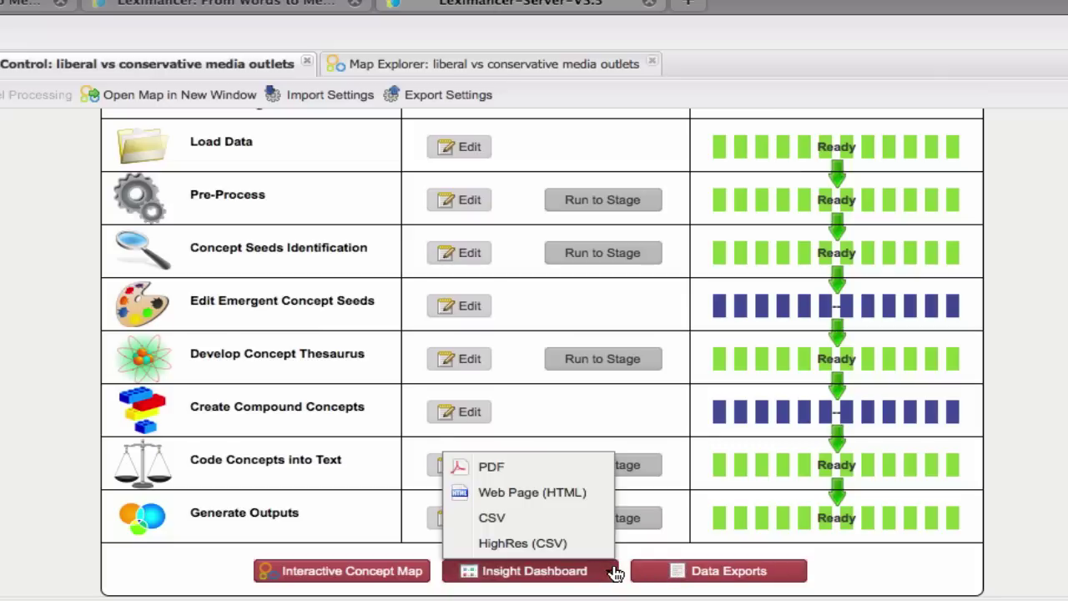
{"action": "left_click", "coordinate": [614, 573]}
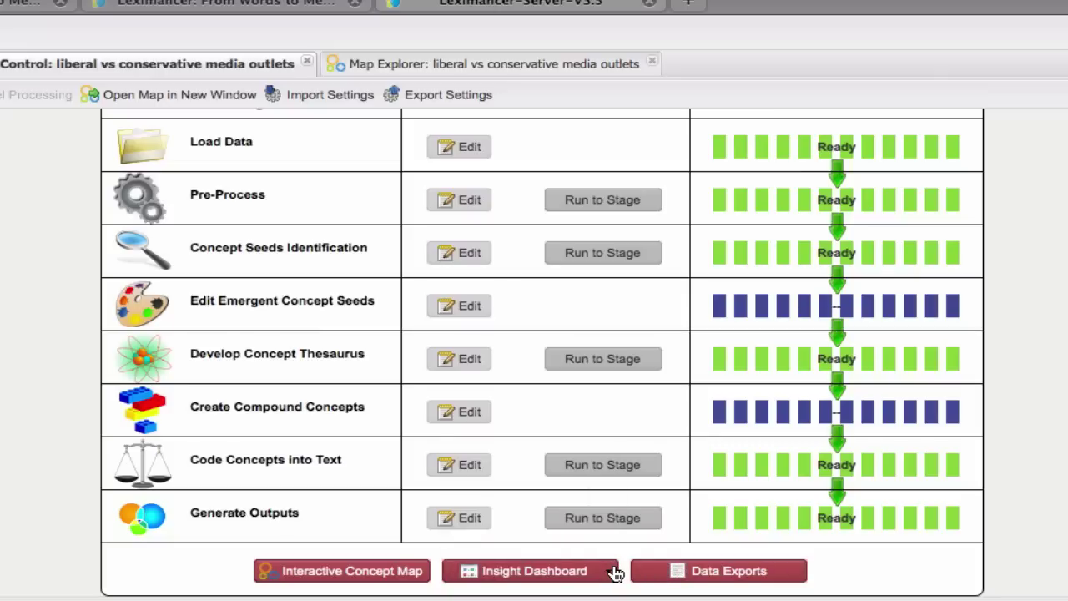
{"action": "left_click", "coordinate": [402, 573]}
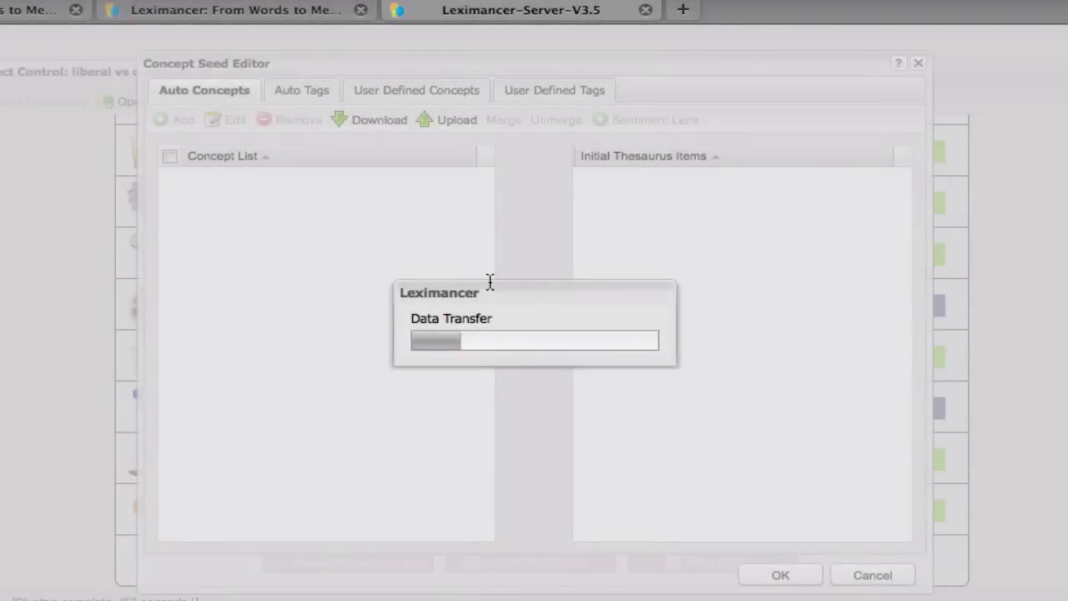
{"action": "scroll", "coordinate": [470, 272], "scroll_direction": "down", "scroll_amount": 1}
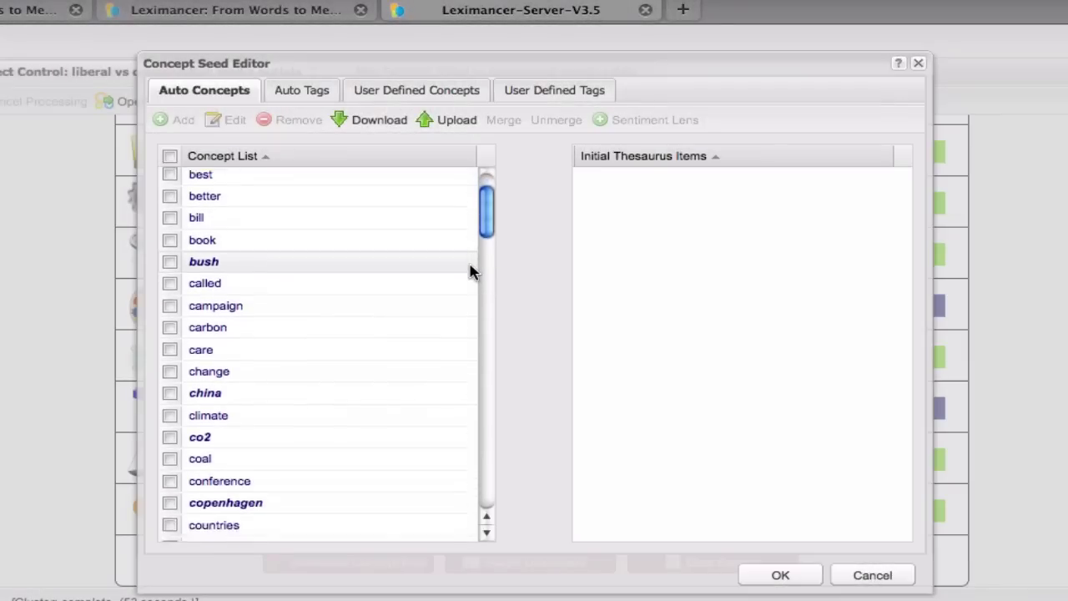
{"action": "scroll", "coordinate": [470, 271], "scroll_direction": "down", "scroll_amount": 5}
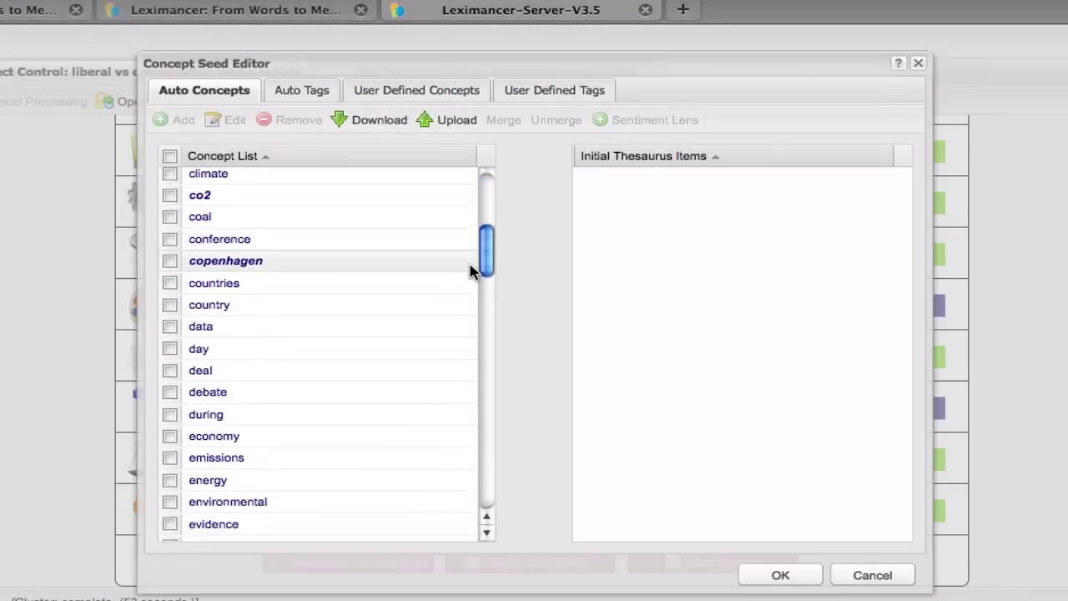
{"action": "scroll", "coordinate": [472, 269], "scroll_direction": "down", "scroll_amount": 2}
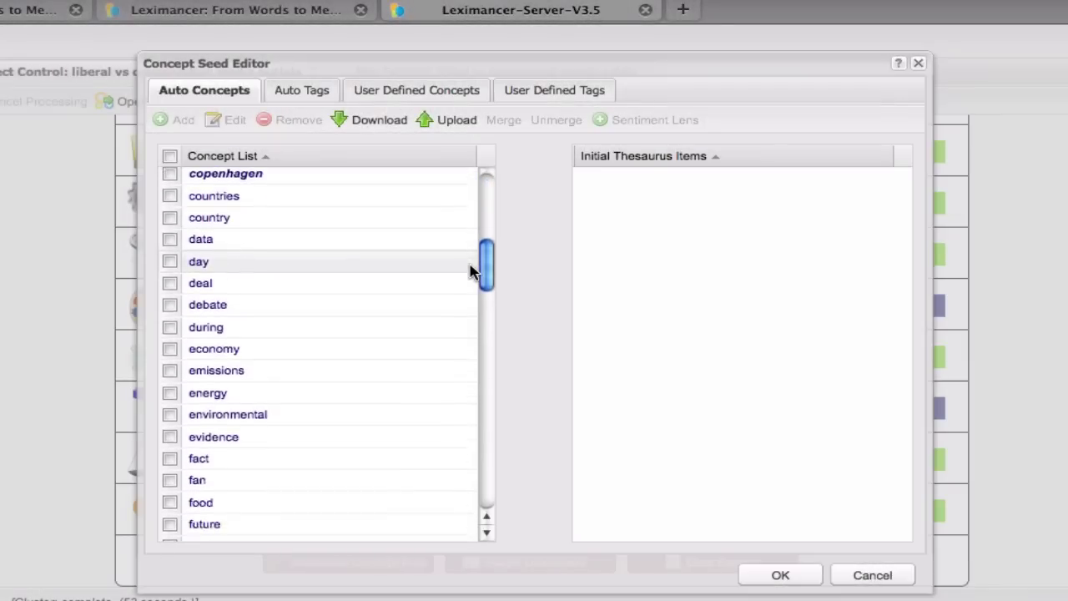
{"action": "left_click", "coordinate": [433, 92]}
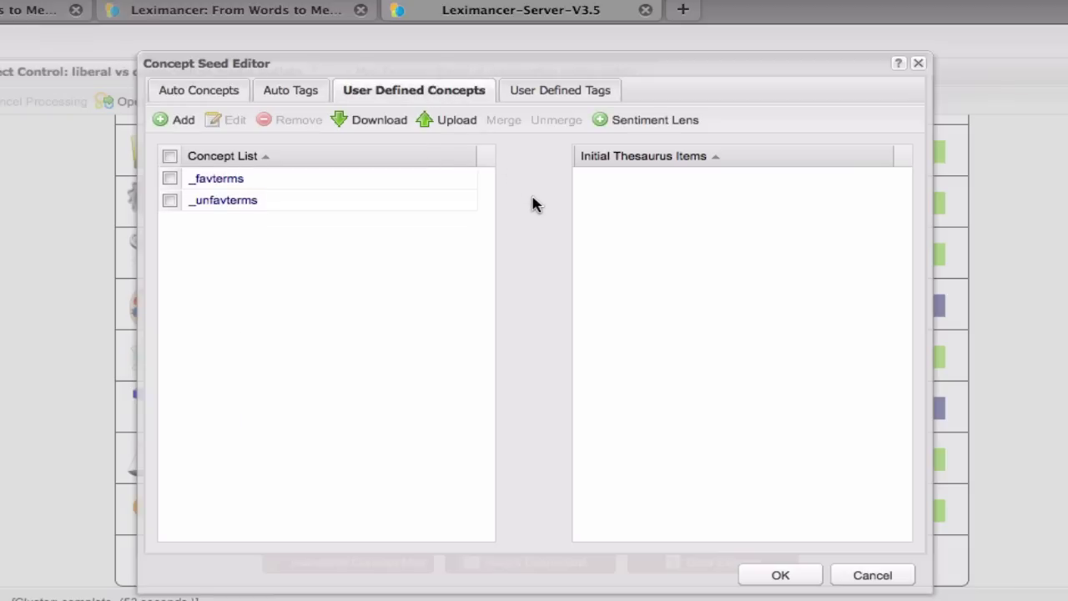
{"action": "left_click", "coordinate": [873, 573]}
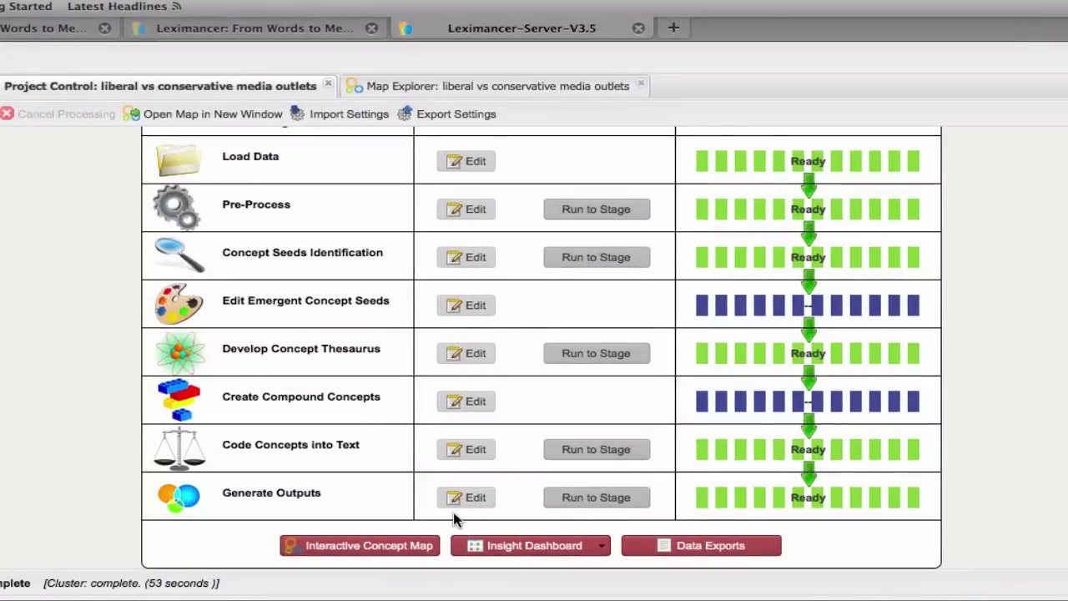
Open the media outlets project's interactive concept map in Map Explorer
{"action": "left_click", "coordinate": [388, 547]}
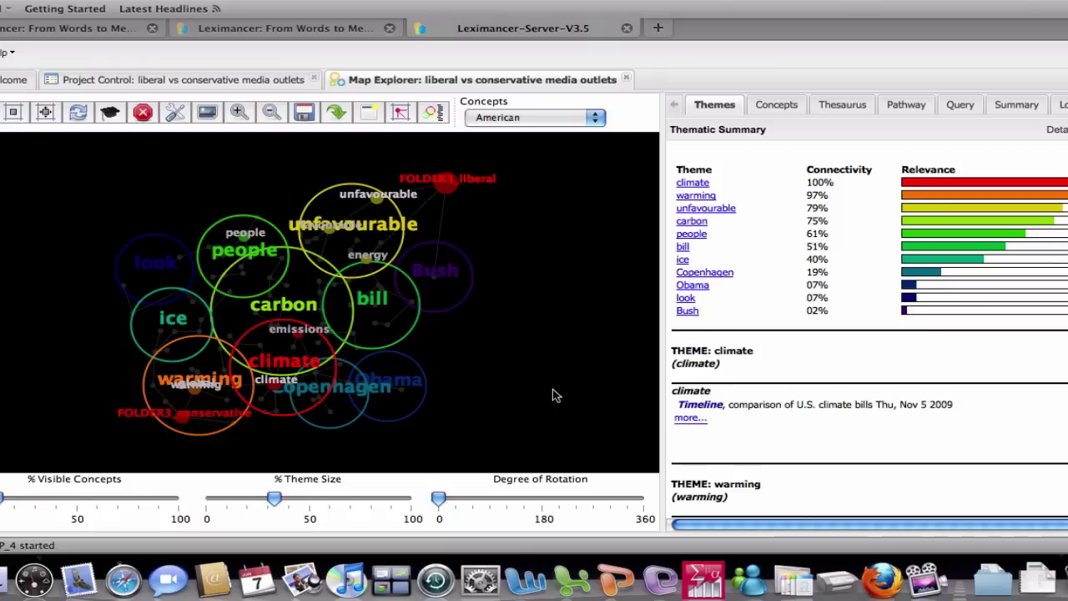
{"action": "left_click", "coordinate": [835, 109]}
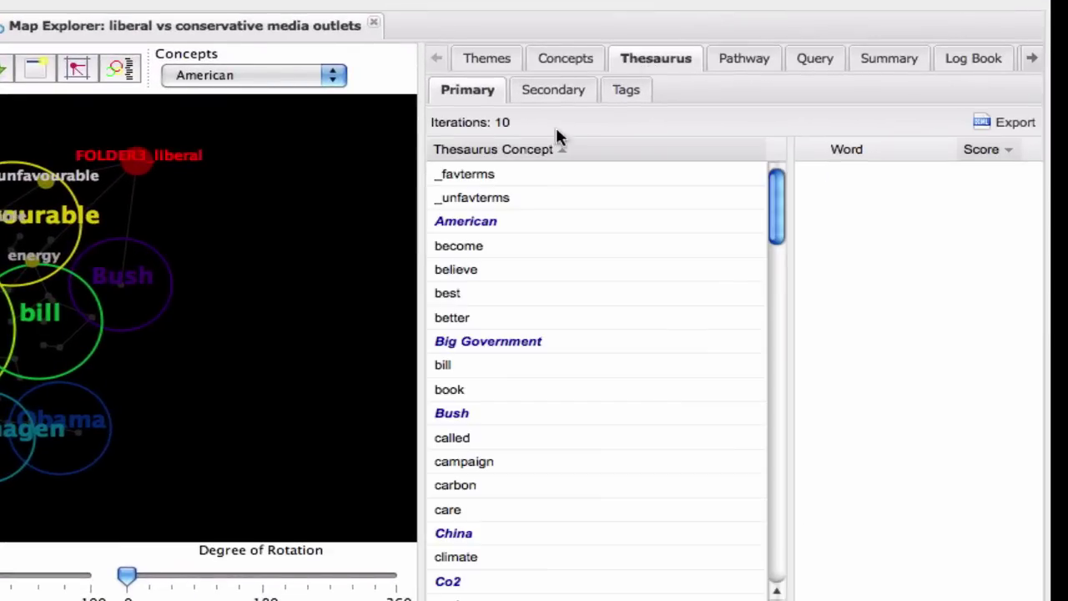
{"action": "scroll", "coordinate": [510, 223], "scroll_direction": "down", "scroll_amount": 4}
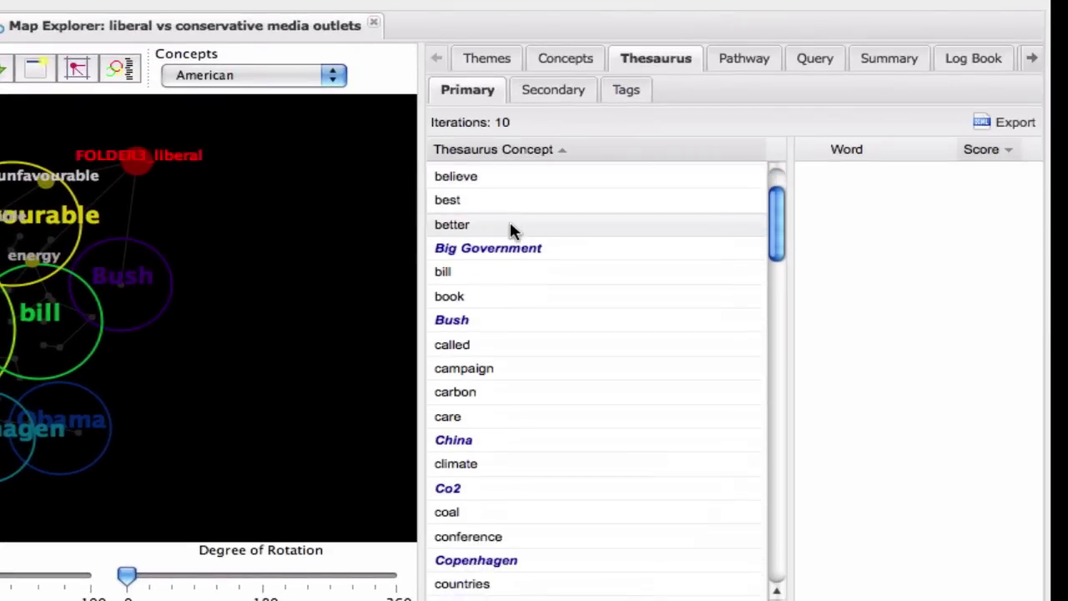
{"action": "scroll", "coordinate": [511, 226], "scroll_direction": "down", "scroll_amount": 1}
{"action": "scroll", "coordinate": [513, 230], "scroll_direction": "down", "scroll_amount": 5}
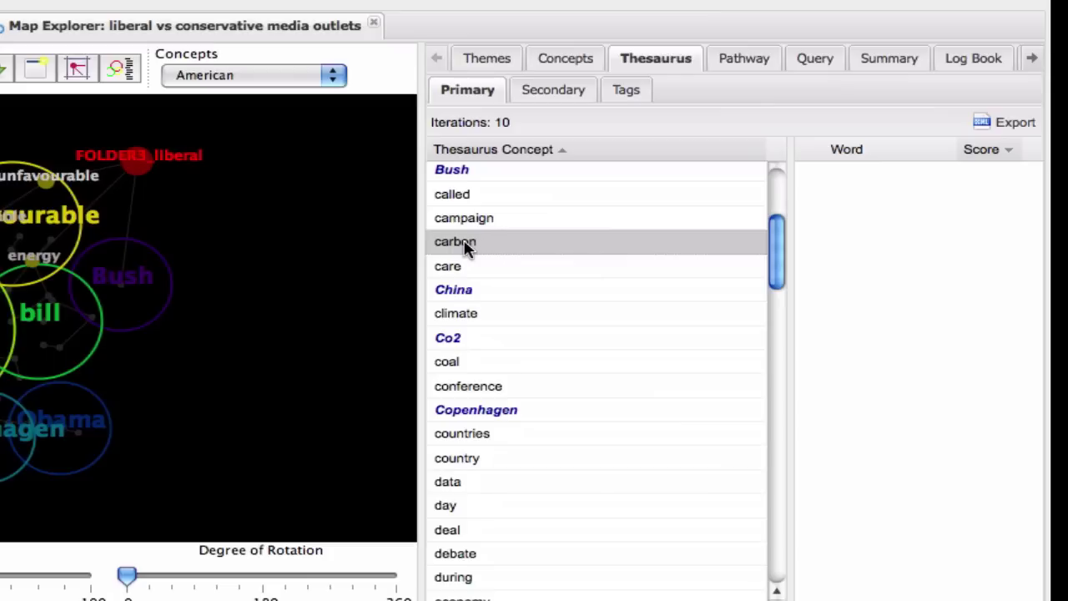
{"action": "left_click", "coordinate": [465, 245]}
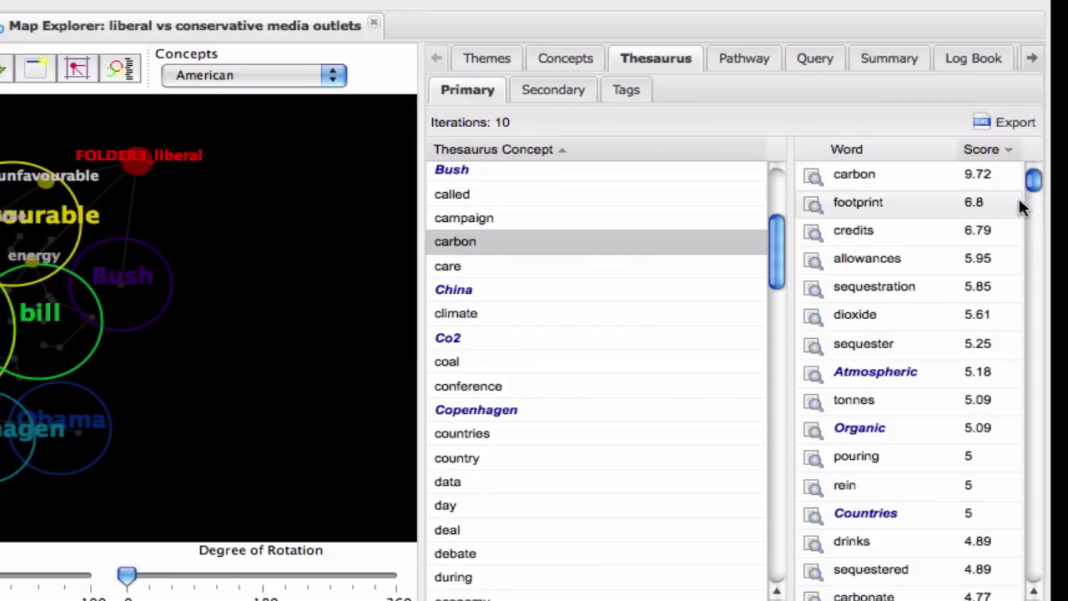
{"action": "scroll", "coordinate": [1035, 193], "scroll_direction": "down", "scroll_amount": 1}
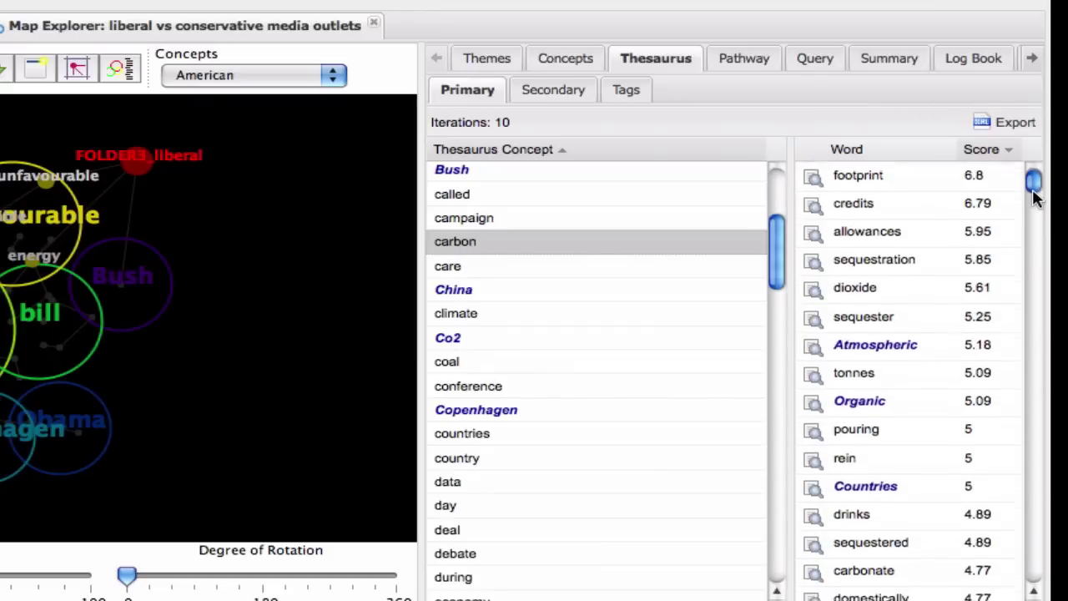
{"action": "scroll", "coordinate": [1035, 194], "scroll_direction": "down", "scroll_amount": 3}
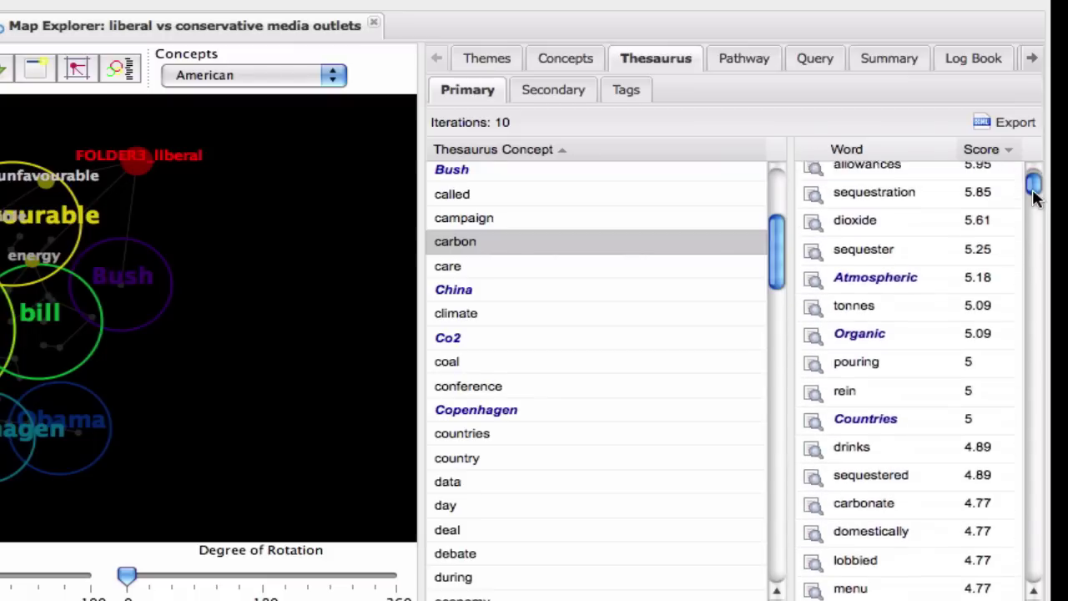
{"action": "scroll", "coordinate": [1035, 194], "scroll_direction": "up", "scroll_amount": 4}
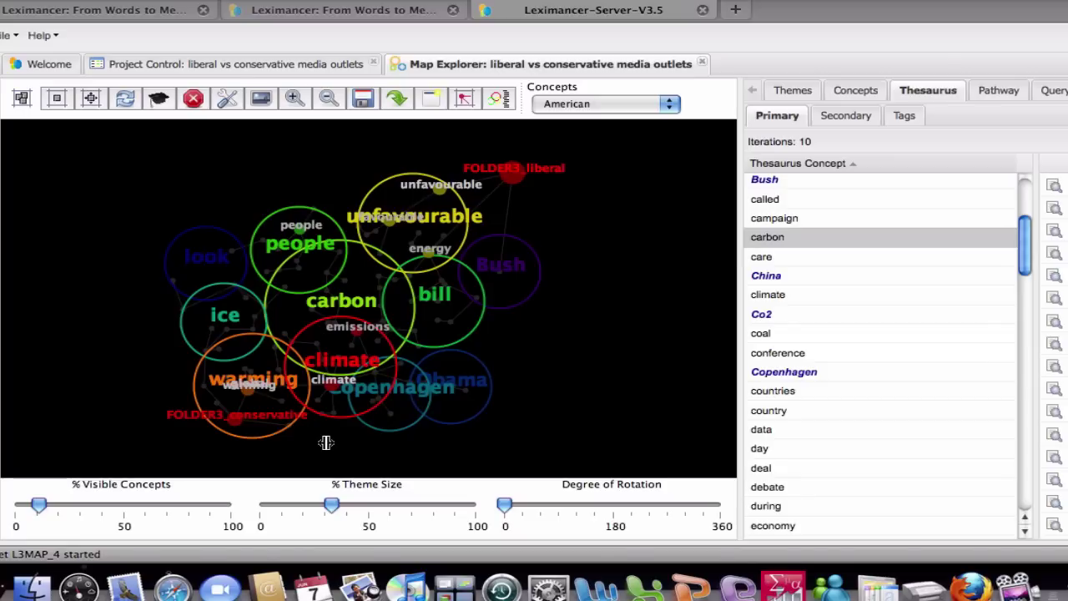
Show more concepts, view those related to emissions, then hide concepts and shrink the theme size
{"action": "left_click_drag", "start_coordinate": [39, 505], "coordinate": [155, 506]}
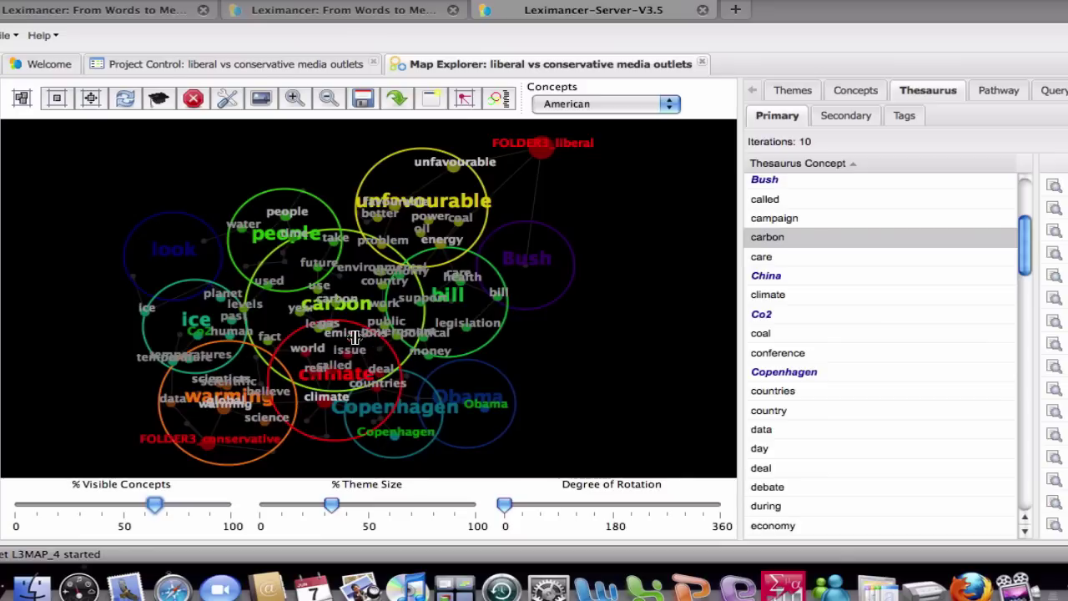
{"action": "left_click", "coordinate": [355, 337]}
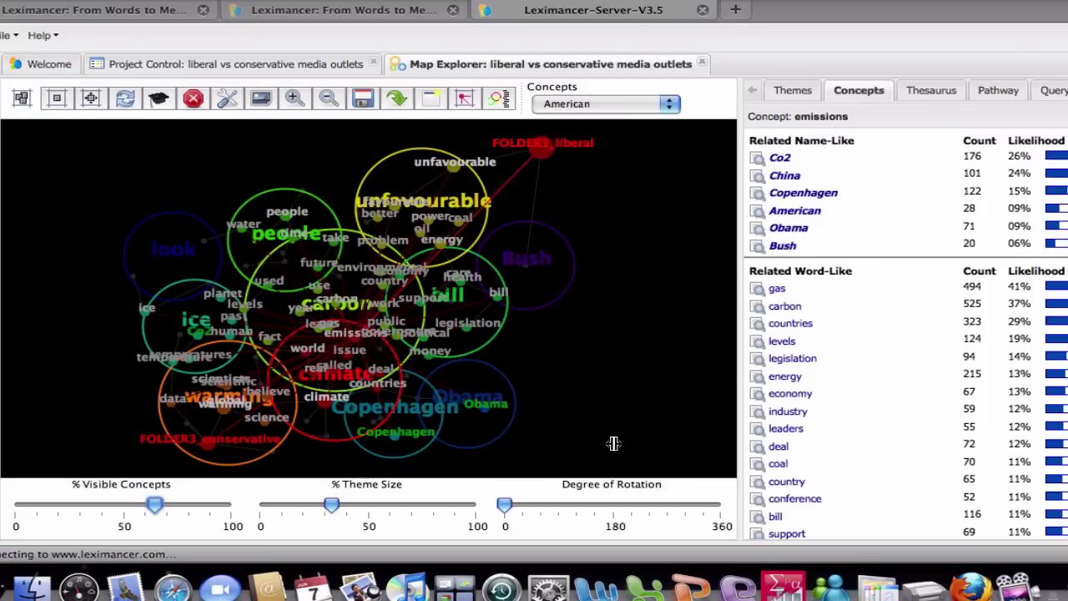
{"action": "left_click_drag", "start_coordinate": [155, 504], "coordinate": [9, 501]}
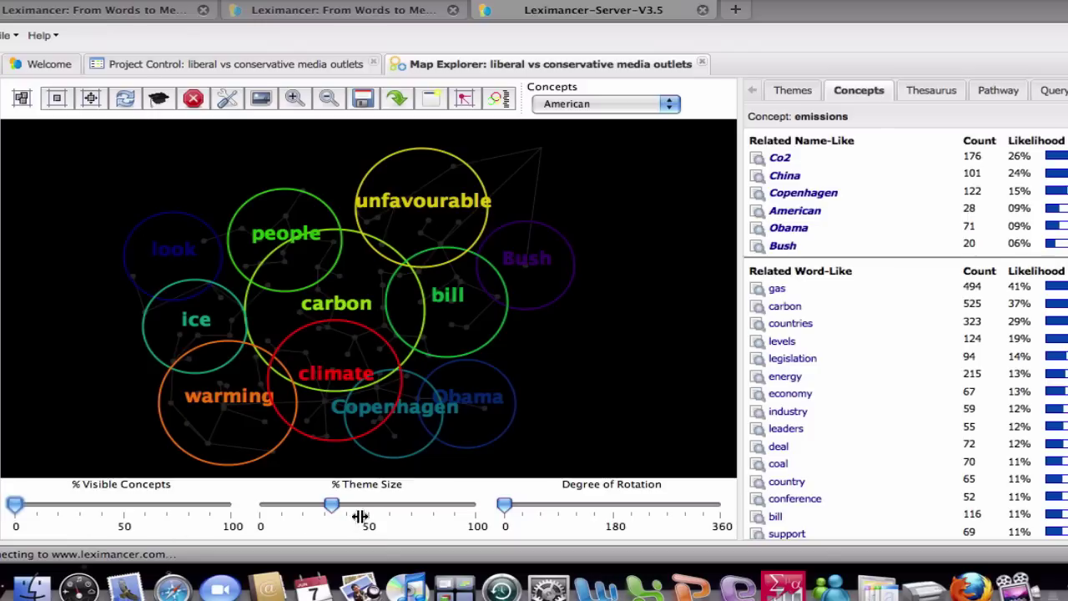
{"action": "mouse_move", "coordinate": [332, 504]}
{"action": "left_mouse_down"}
{"action": "mouse_move", "coordinate": [379, 506]}
{"action": "mouse_move", "coordinate": [316, 506]}
{"action": "left_mouse_up"}
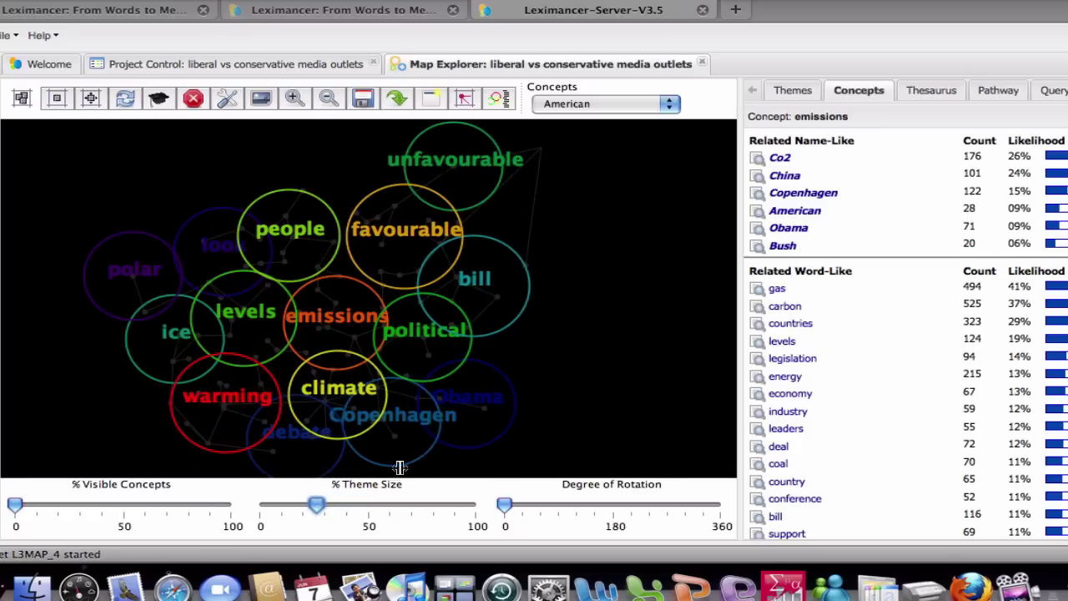
Read through the thematic summary of all the themes
{"action": "left_click", "coordinate": [800, 91]}
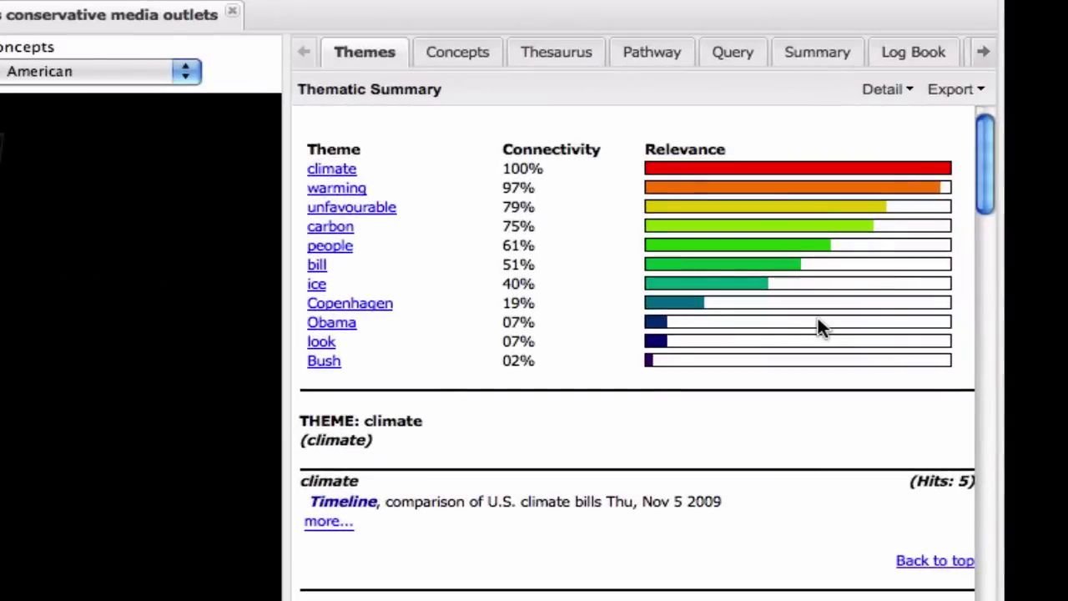
{"action": "scroll", "coordinate": [818, 320], "scroll_direction": "down", "scroll_amount": 10}
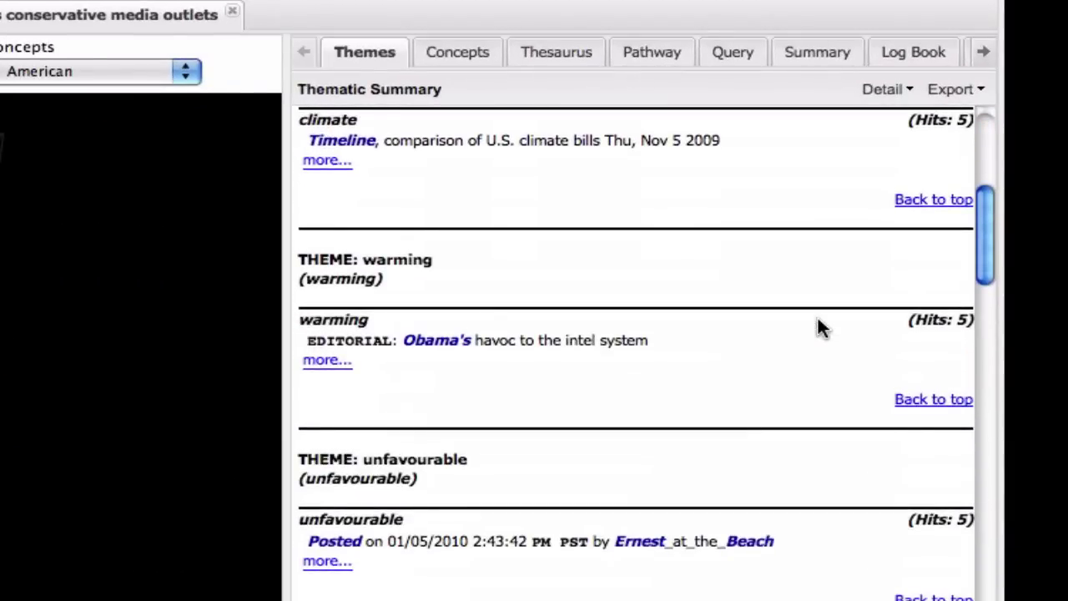
{"action": "scroll", "coordinate": [818, 328], "scroll_direction": "down", "scroll_amount": 10}
{"action": "scroll", "coordinate": [818, 328], "scroll_direction": "up", "scroll_amount": 10}
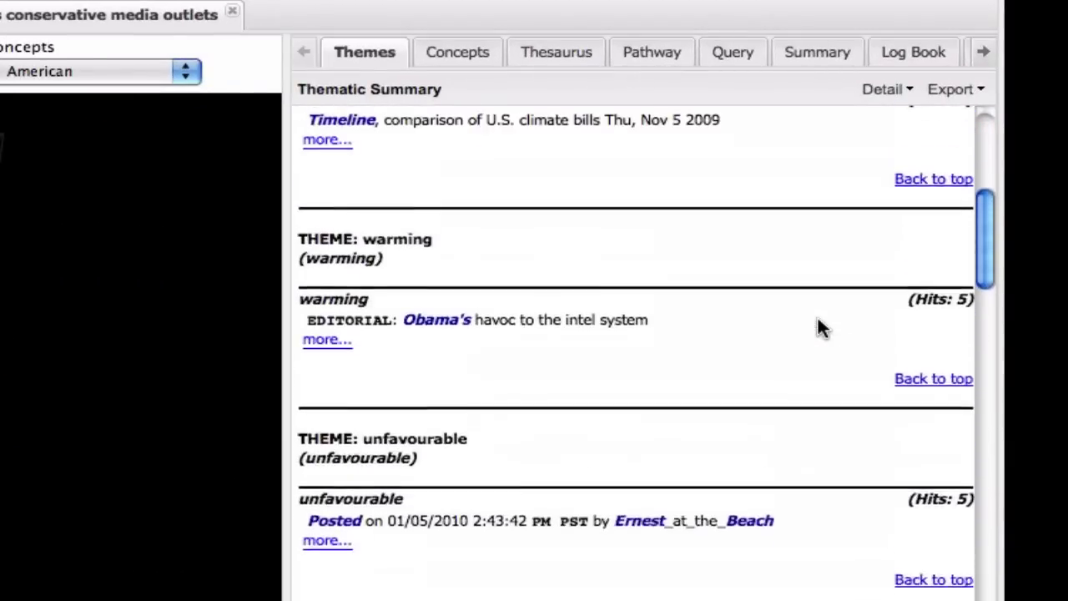
{"action": "scroll", "coordinate": [818, 328], "scroll_direction": "up", "scroll_amount": 10}
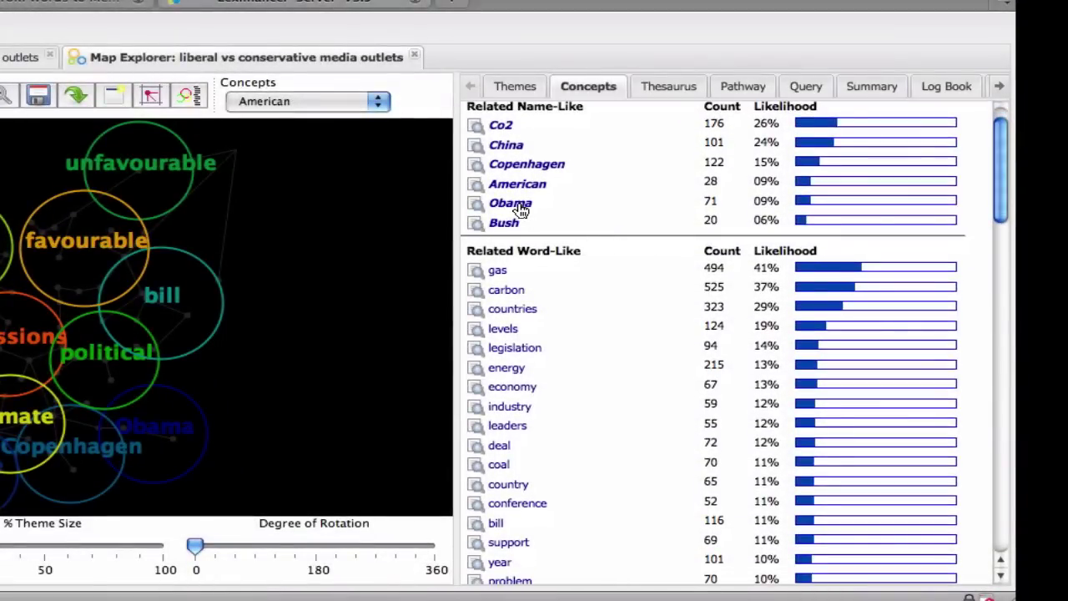
From Obama's related concepts, query legislation AND Obama, returning 32 matching excerpts
{"action": "left_click", "coordinate": [510, 203]}
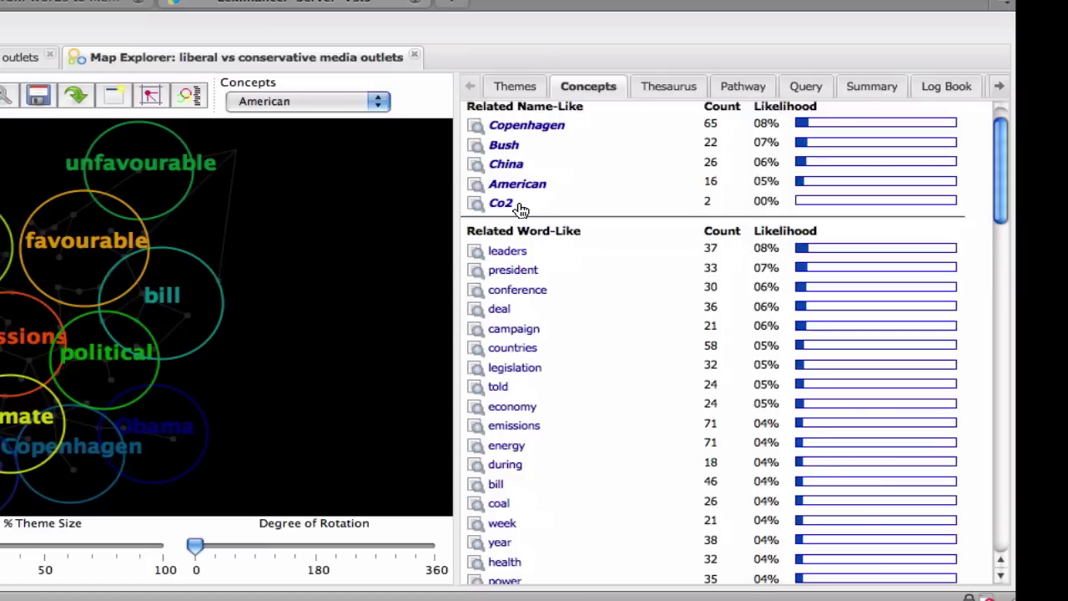
{"action": "scroll", "coordinate": [614, 255], "scroll_direction": "down", "scroll_amount": 2}
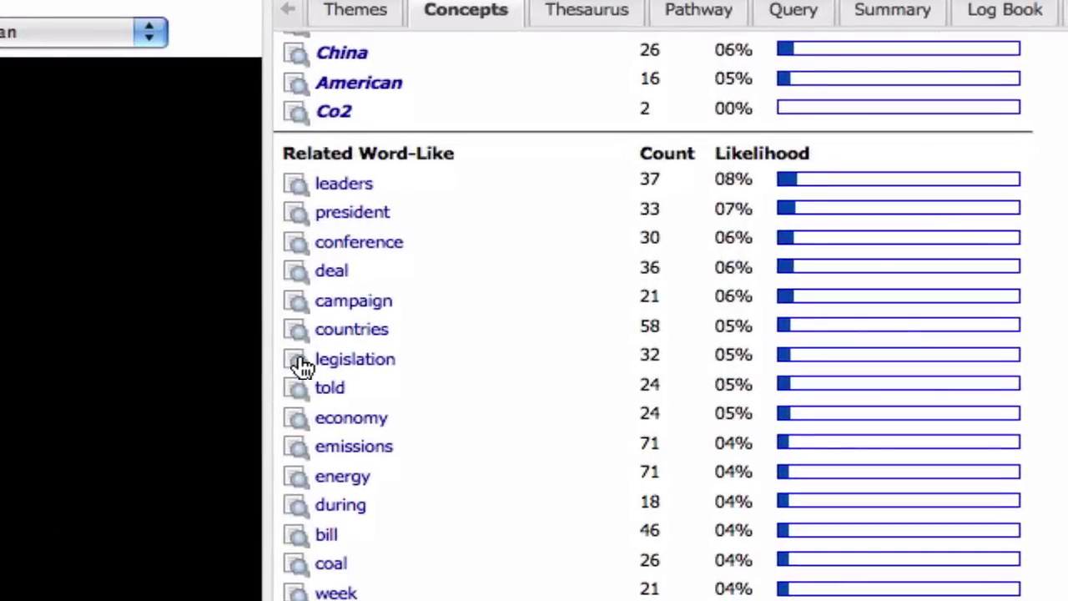
{"action": "left_click", "coordinate": [300, 364]}
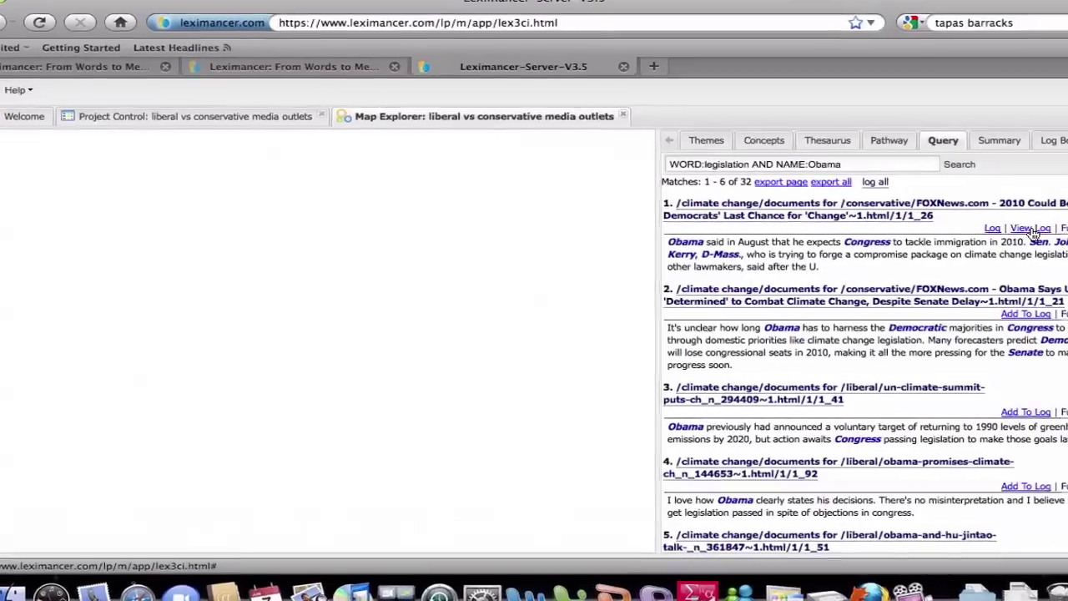
Add the first legislation–Obama passage to the Log Book, view it, and return to Project Control
{"action": "left_click", "coordinate": [937, 167]}
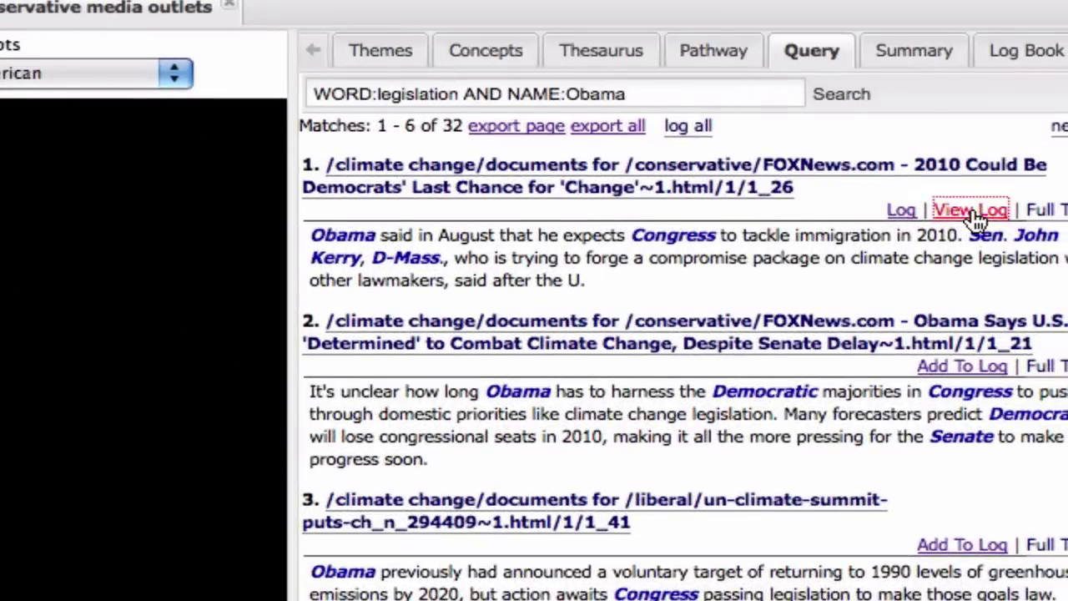
{"action": "left_click", "coordinate": [972, 211]}
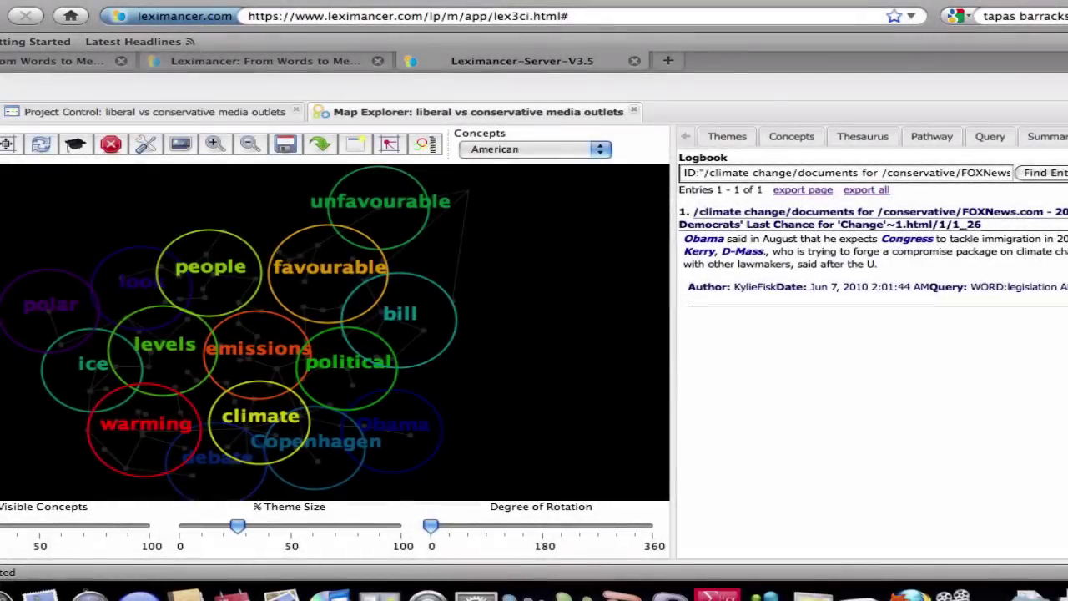
{"action": "left_click", "coordinate": [155, 111]}
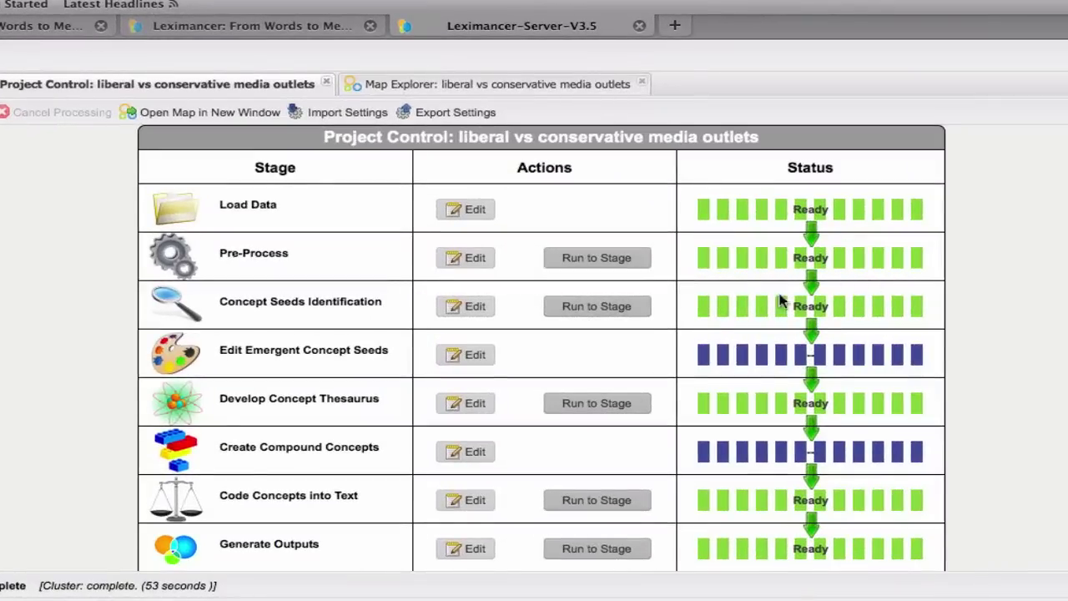
In the Concept Seed Editor's user-defined concepts, add the Sentiment Lens _favterms and _unfavterms seeds
{"action": "left_click", "coordinate": [473, 356]}
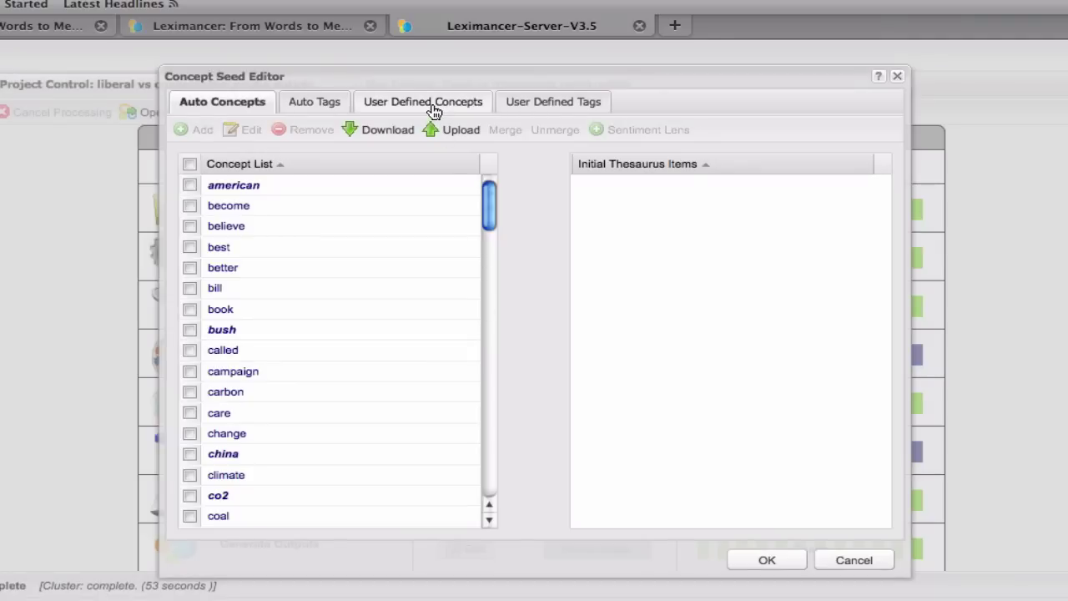
{"action": "left_click", "coordinate": [434, 109]}
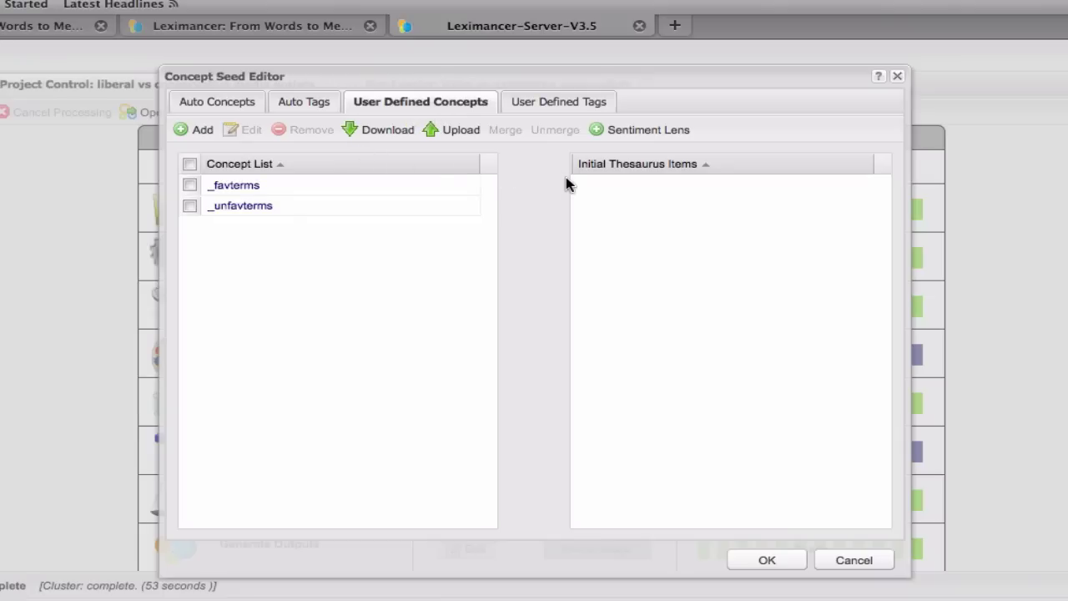
{"action": "left_click", "coordinate": [626, 132]}
Scroll through the thesaurus terms of the _favterms concept
{"action": "left_click", "coordinate": [230, 191]}
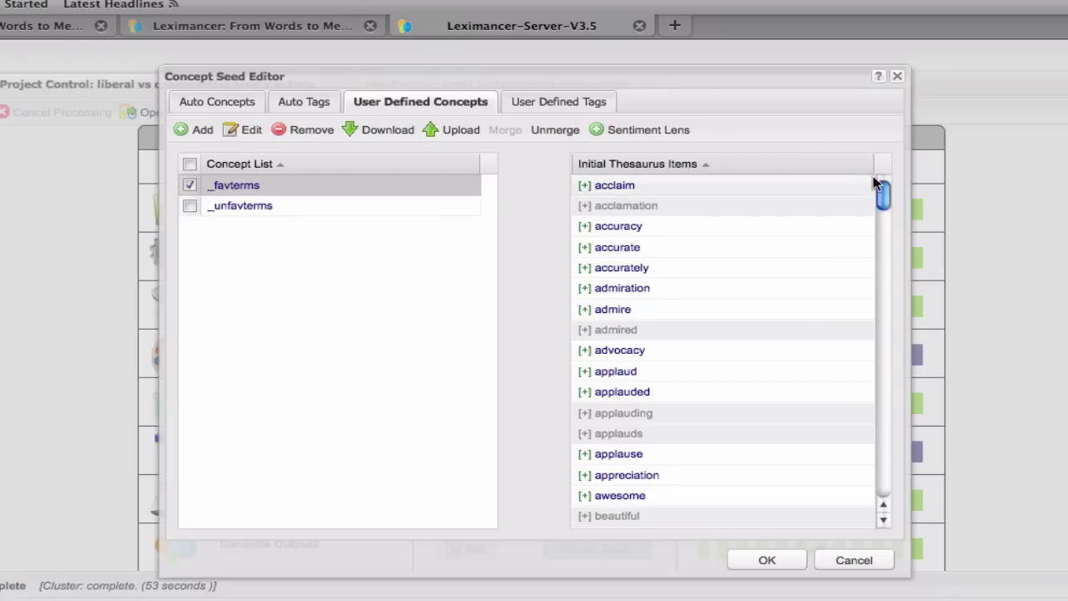
{"action": "scroll", "coordinate": [882, 200], "scroll_direction": "down", "scroll_amount": 5}
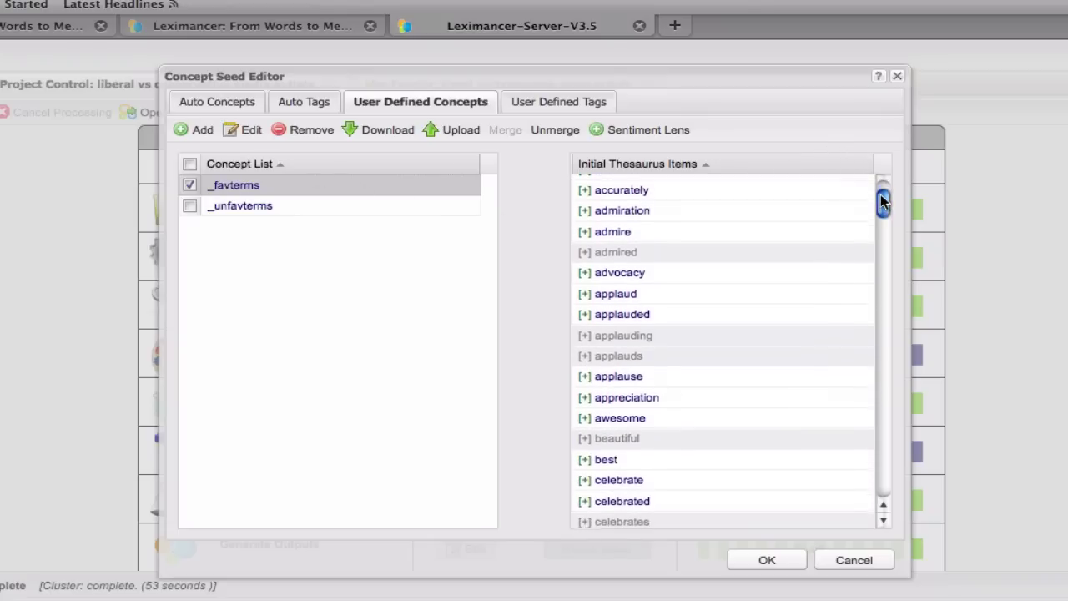
{"action": "scroll", "coordinate": [882, 201], "scroll_direction": "down", "scroll_amount": 10}
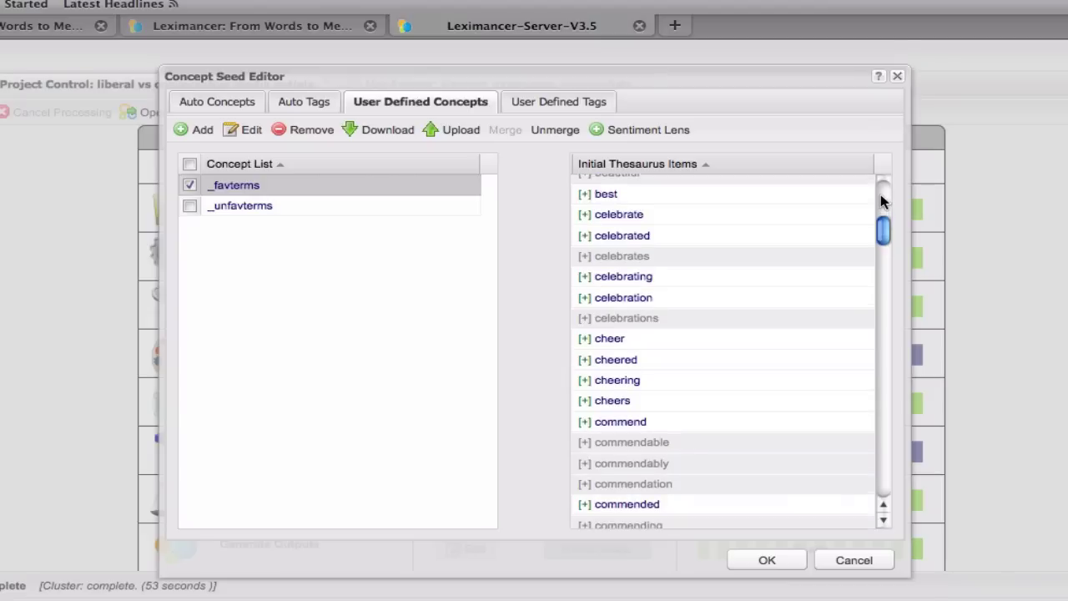
{"action": "scroll", "coordinate": [883, 200], "scroll_direction": "down", "scroll_amount": 8}
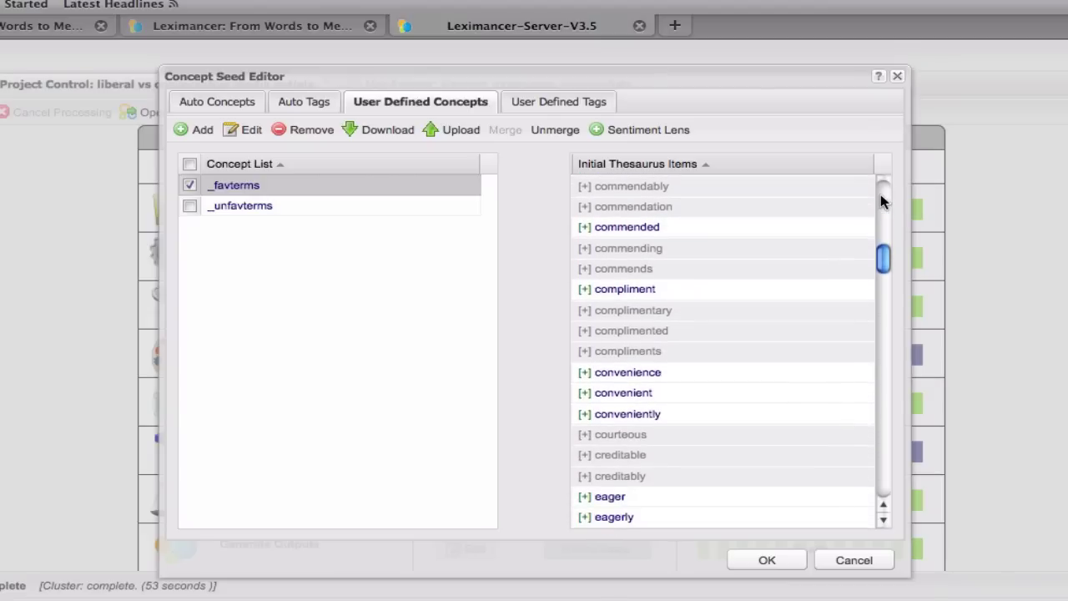
{"action": "scroll", "coordinate": [883, 200], "scroll_direction": "down", "scroll_amount": 8}
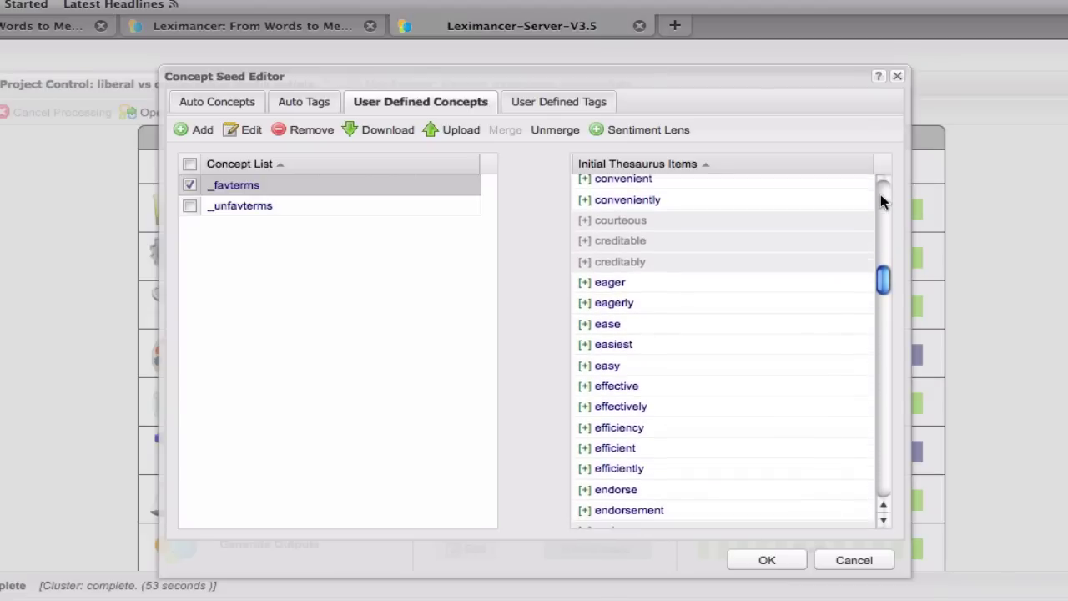
{"action": "scroll", "coordinate": [882, 201], "scroll_direction": "down", "scroll_amount": 1}
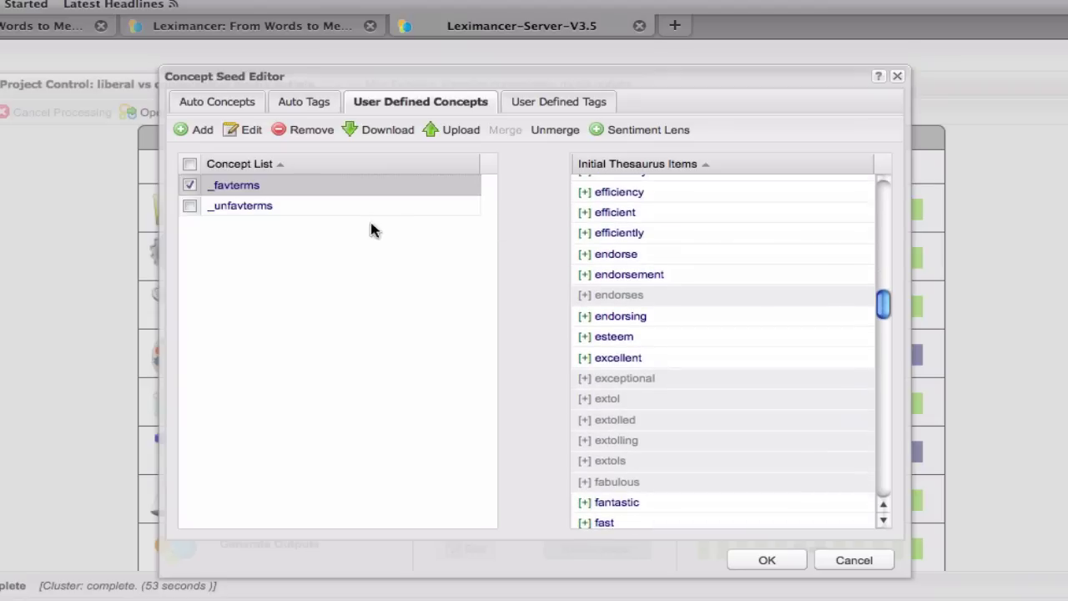
Select _unfavterms and scroll its seed words, such as critic, criticism, damn and decry
{"action": "left_click", "coordinate": [192, 205]}
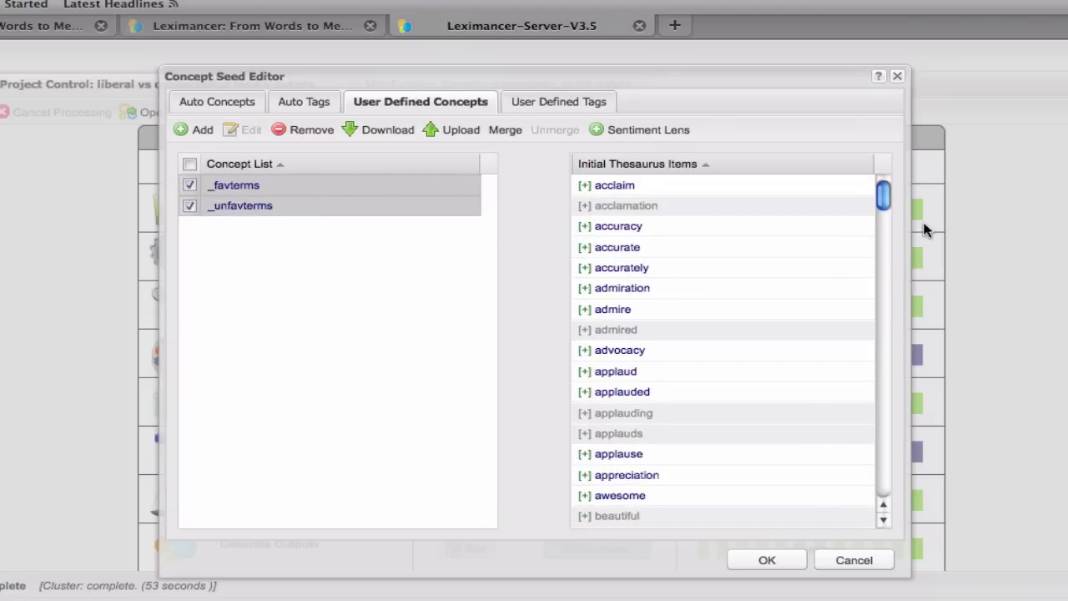
{"action": "scroll", "coordinate": [866, 210], "scroll_direction": "down", "scroll_amount": 5}
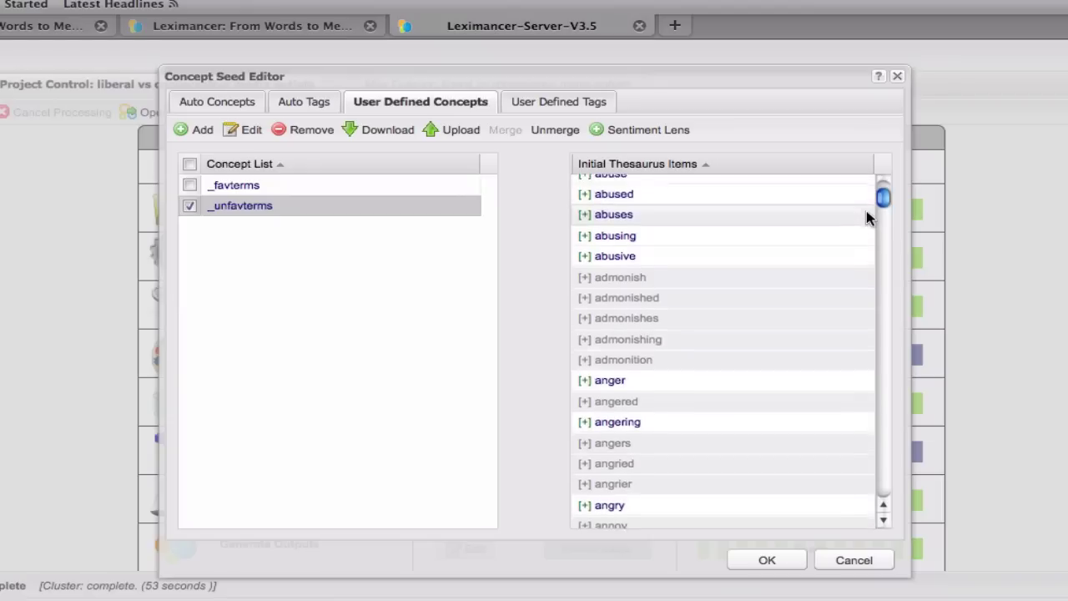
{"action": "scroll", "coordinate": [866, 211], "scroll_direction": "down", "scroll_amount": 6}
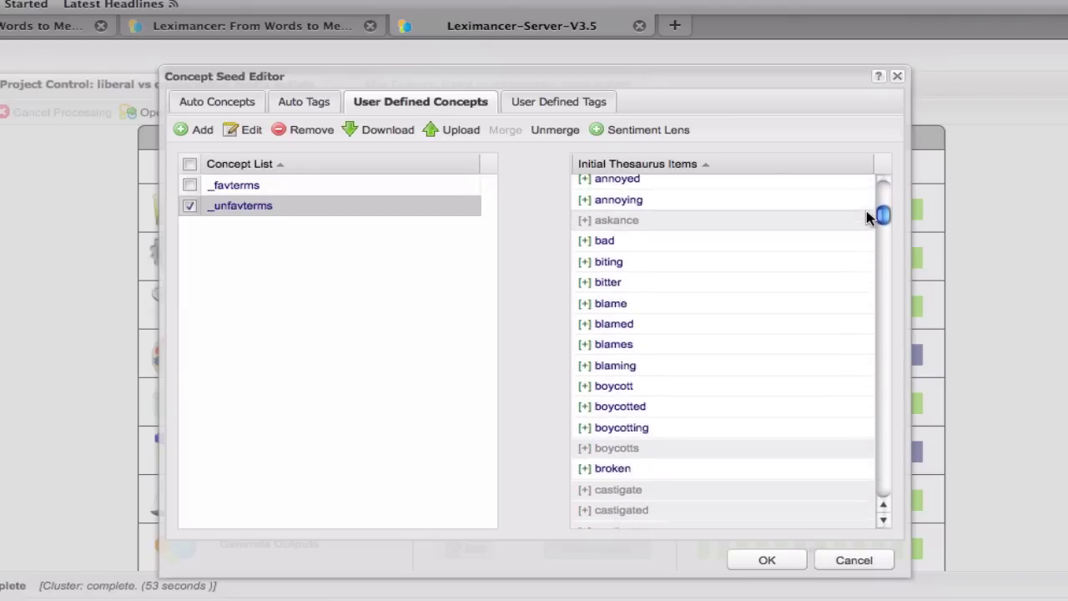
{"action": "scroll", "coordinate": [866, 211], "scroll_direction": "down", "scroll_amount": 8}
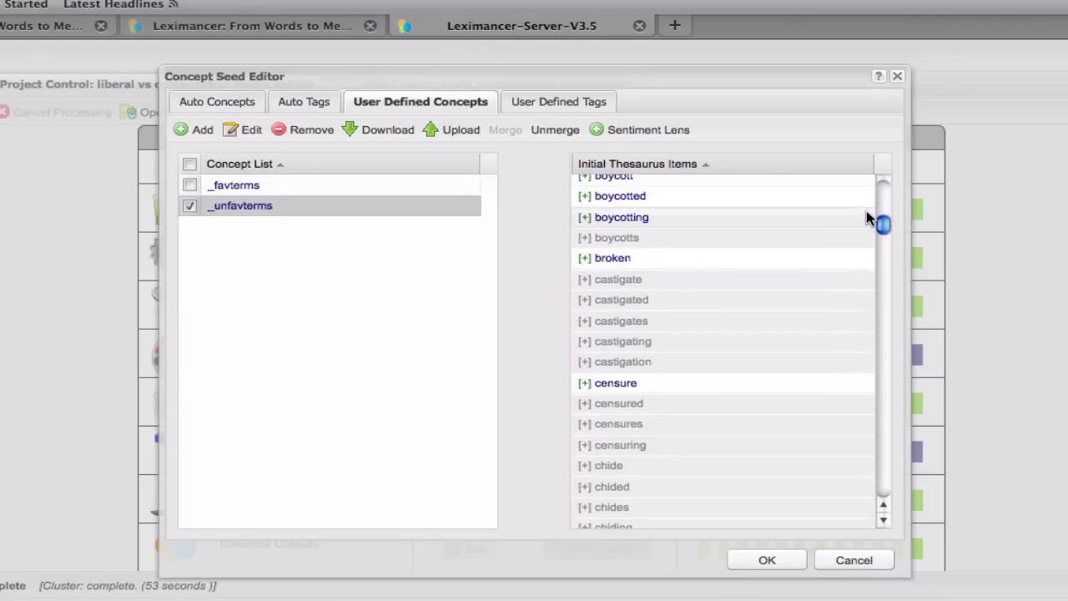
{"action": "scroll", "coordinate": [866, 211], "scroll_direction": "down", "scroll_amount": 8}
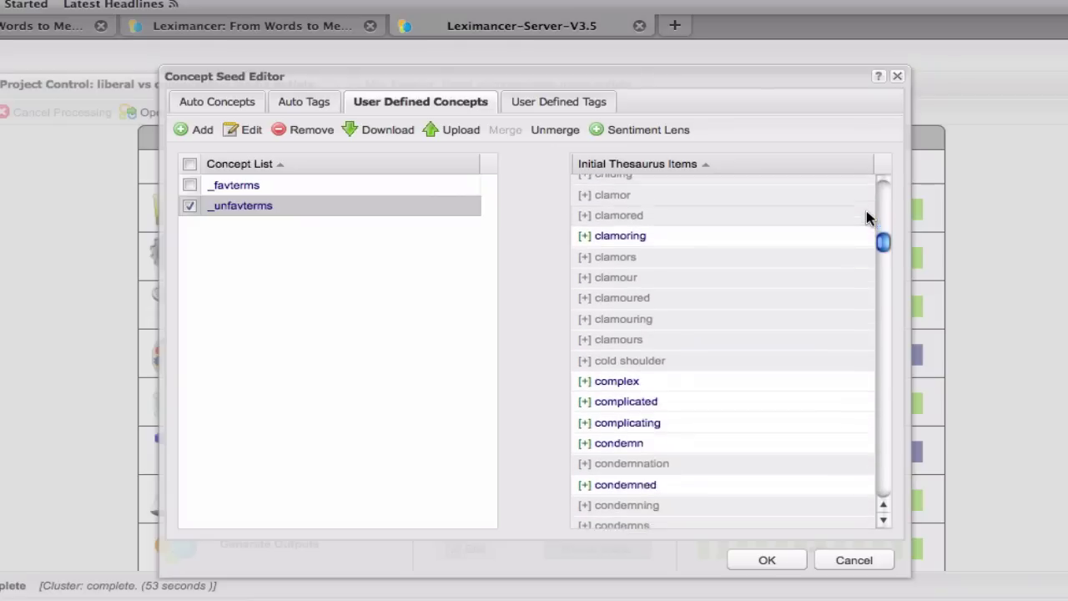
{"action": "scroll", "coordinate": [866, 218], "scroll_direction": "down", "scroll_amount": 8}
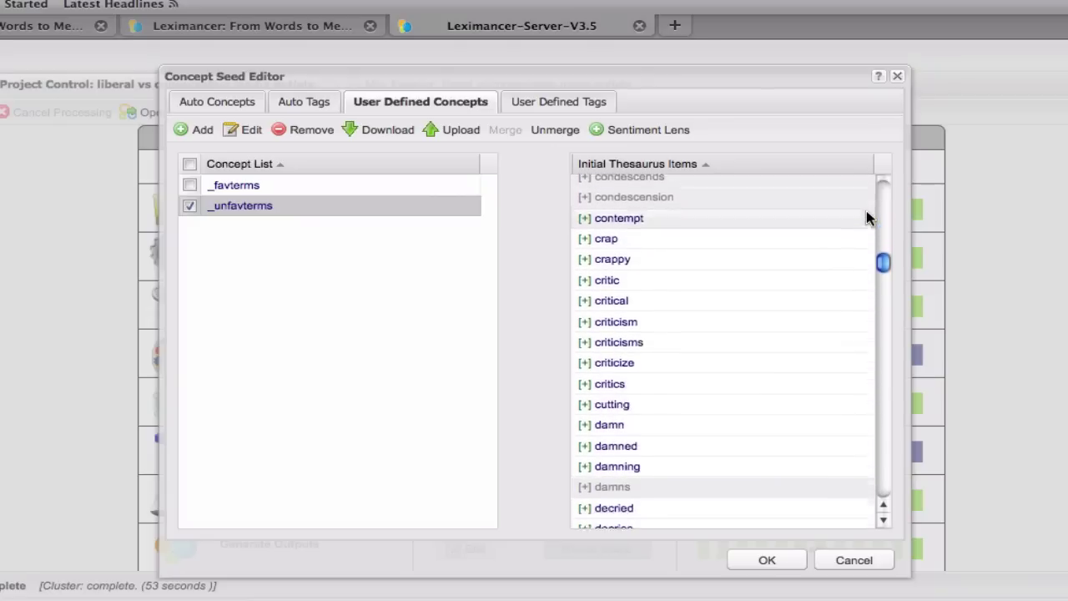
{"action": "scroll", "coordinate": [866, 219], "scroll_direction": "down", "scroll_amount": 4}
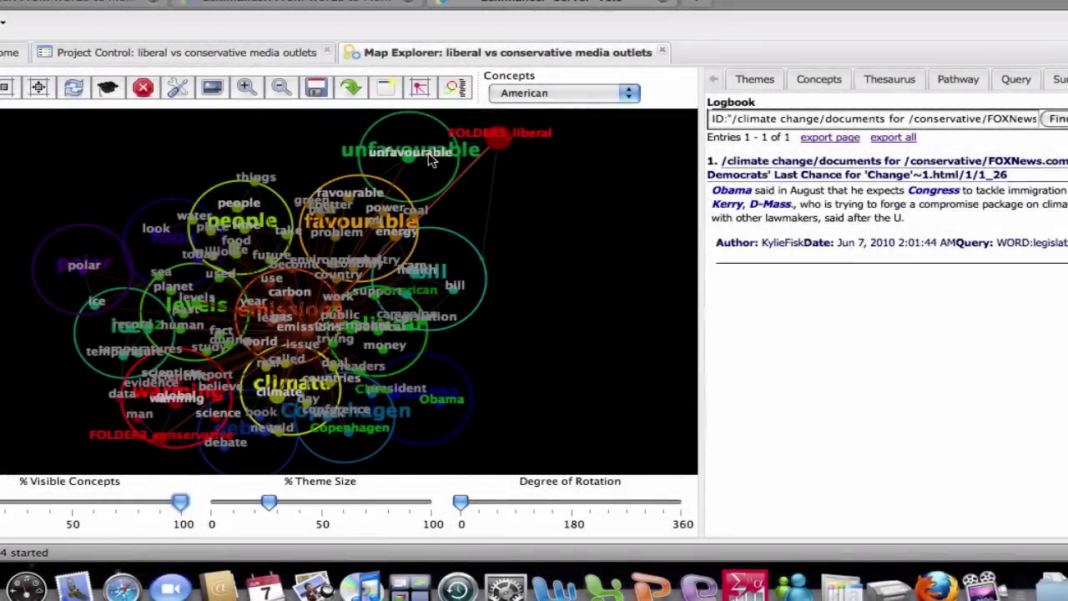
Bring the unfavourable theme into view, list its related concepts, and query Bush with unfavourable
{"action": "scroll", "coordinate": [591, 165], "scroll_direction": "up", "scroll_amount": 5}
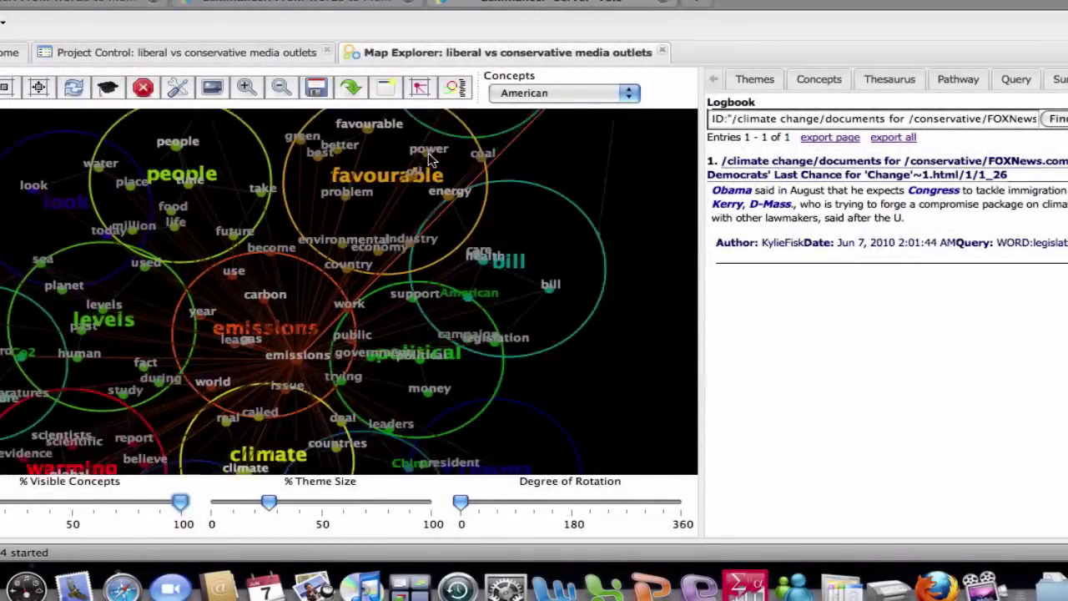
{"action": "left_click_drag", "start_coordinate": [591, 166], "coordinate": [410, 524]}
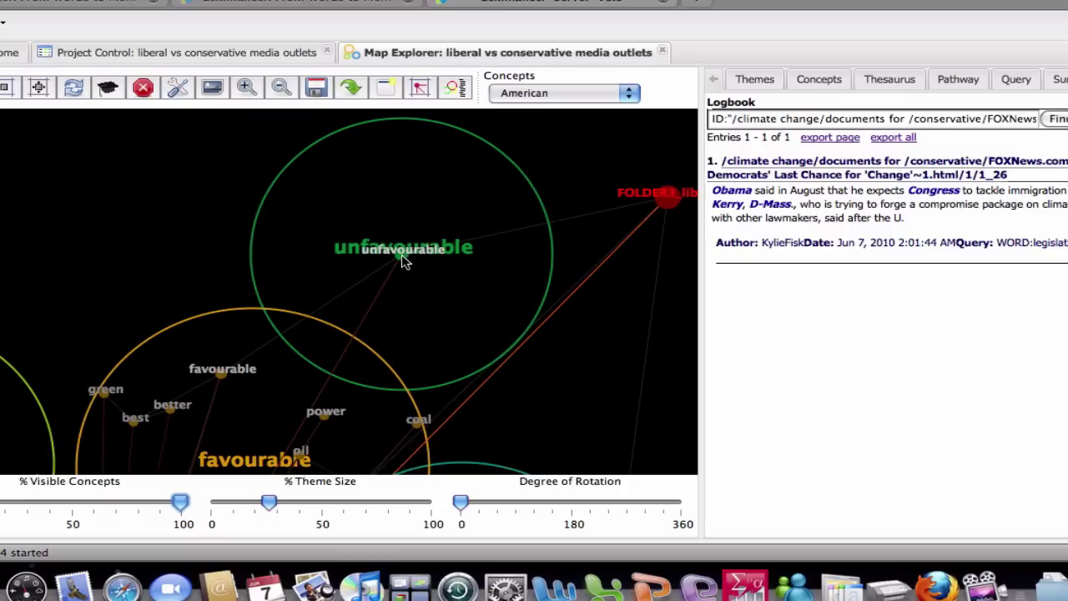
{"action": "left_click", "coordinate": [819, 79]}
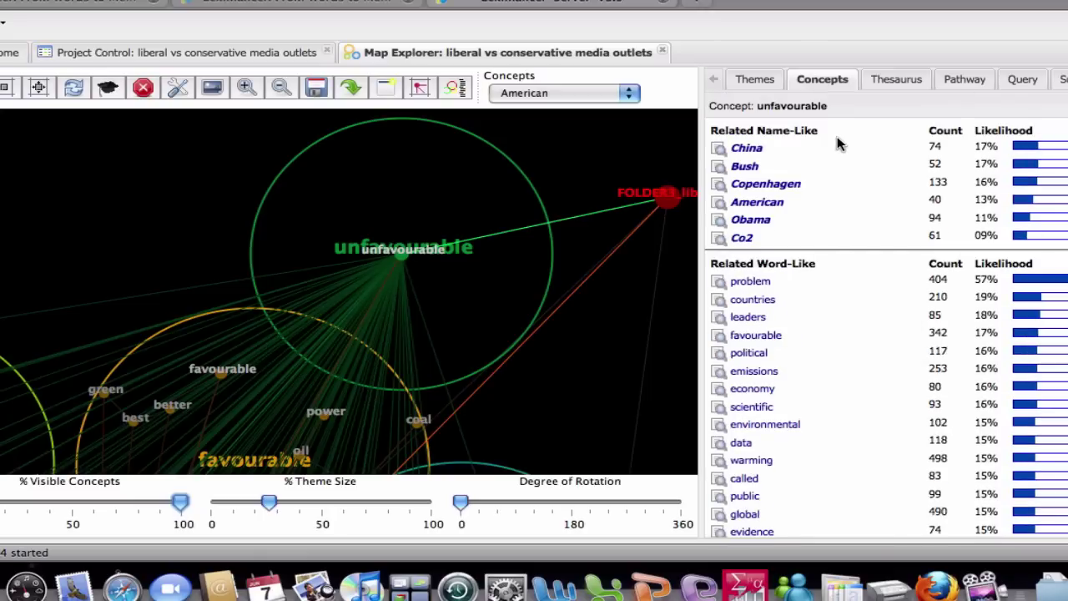
{"action": "left_click", "coordinate": [718, 167]}
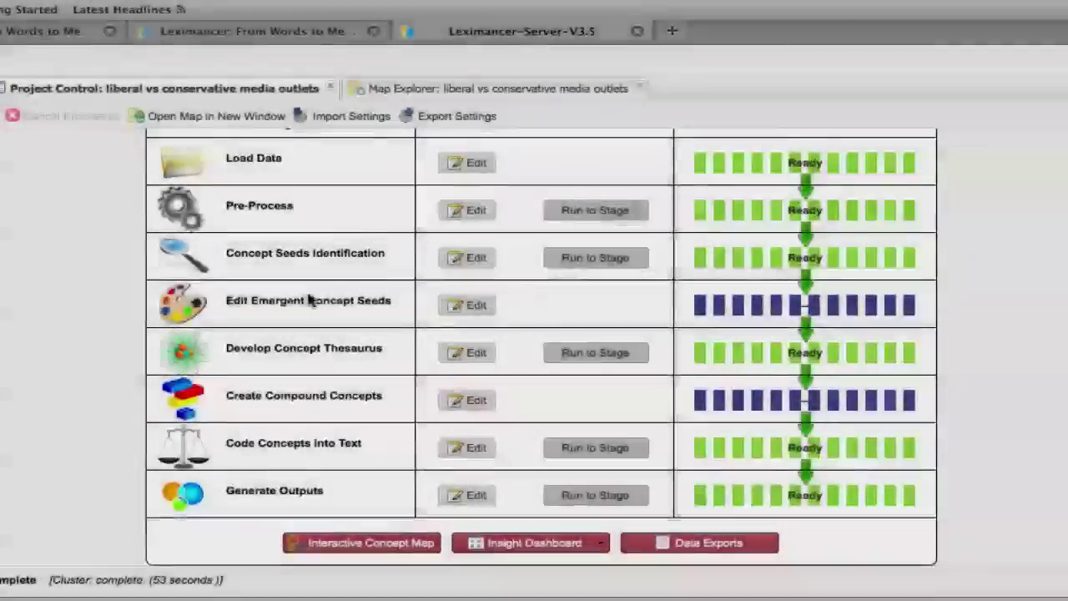
Open the Compound Concept Editor from the Create Compound Concepts stage
{"action": "left_click_drag", "start_coordinate": [225, 398], "coordinate": [389, 405]}
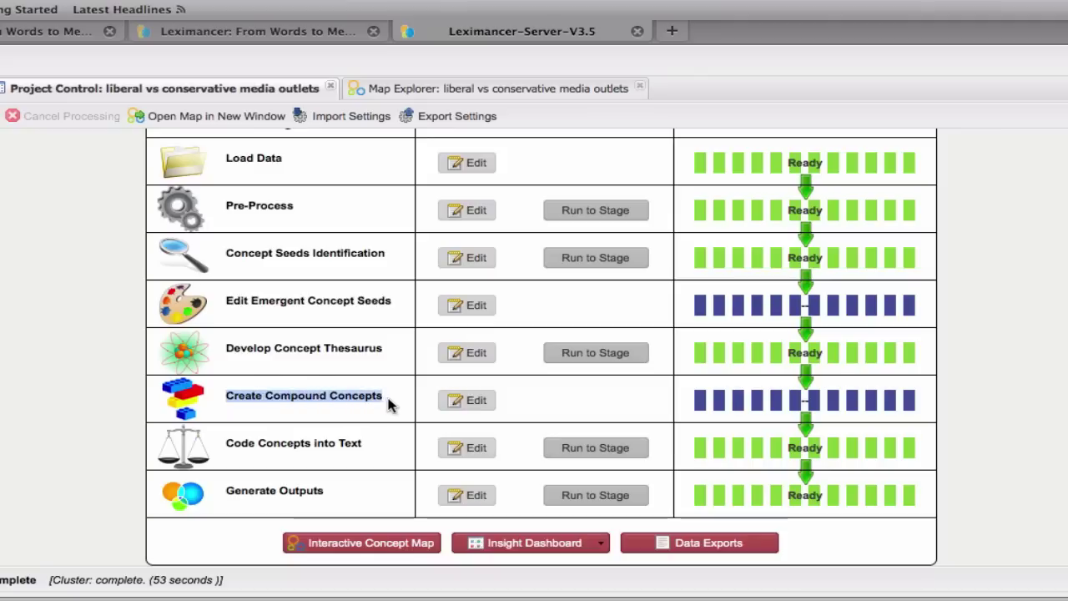
{"action": "left_click", "coordinate": [467, 409]}
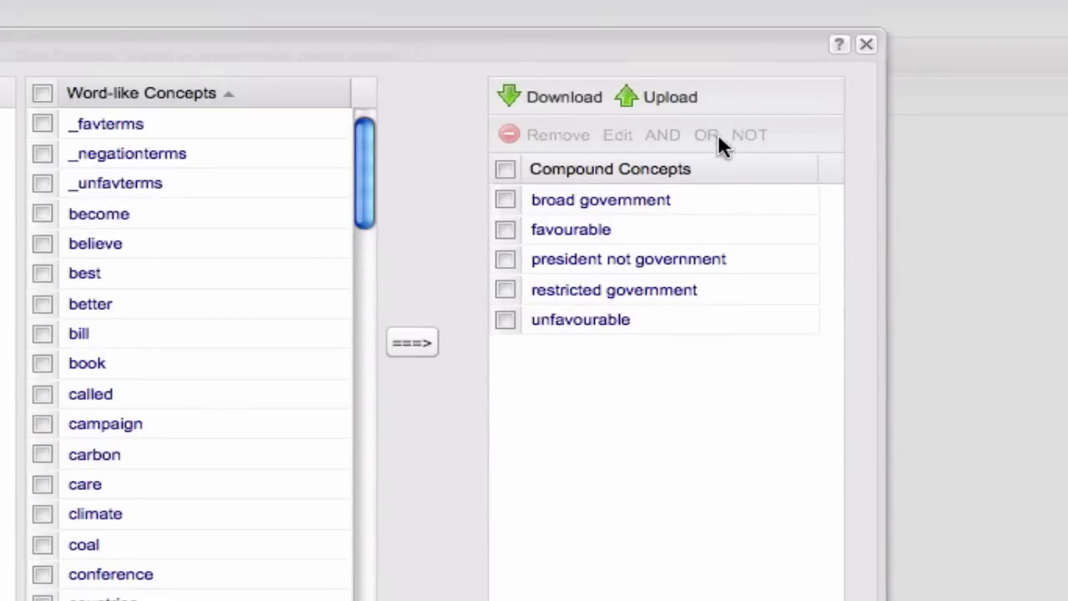
Add carbon and emissions to the compound list and join them with AND
{"action": "mouse_move", "coordinate": [560, 227]}
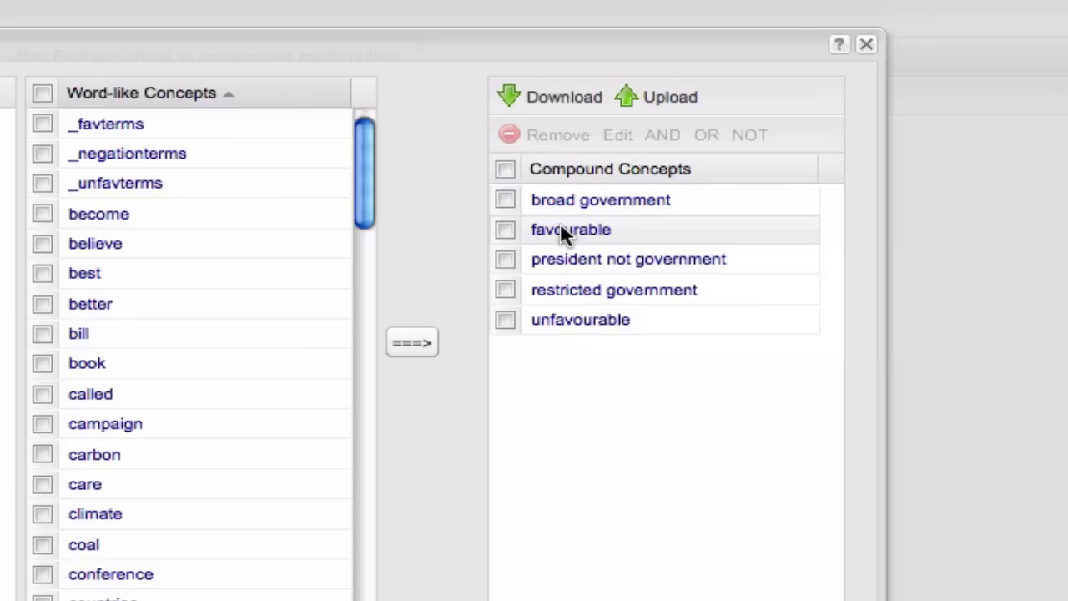
{"action": "scroll", "coordinate": [185, 292], "scroll_direction": "down", "scroll_amount": 3}
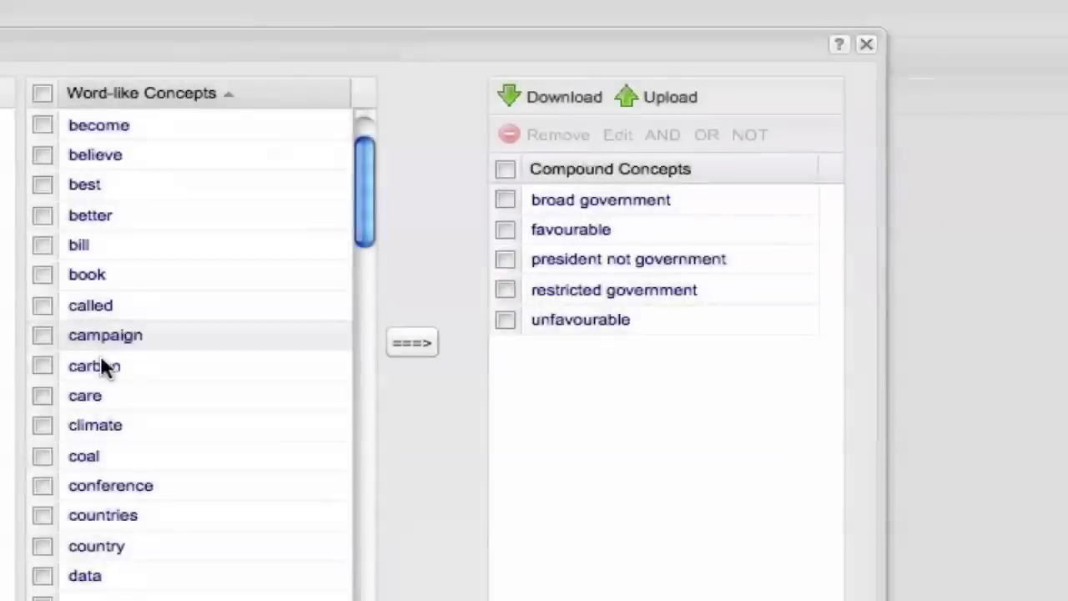
{"action": "left_click", "coordinate": [41, 367]}
{"action": "scroll", "coordinate": [146, 400], "scroll_direction": "down", "scroll_amount": 10}
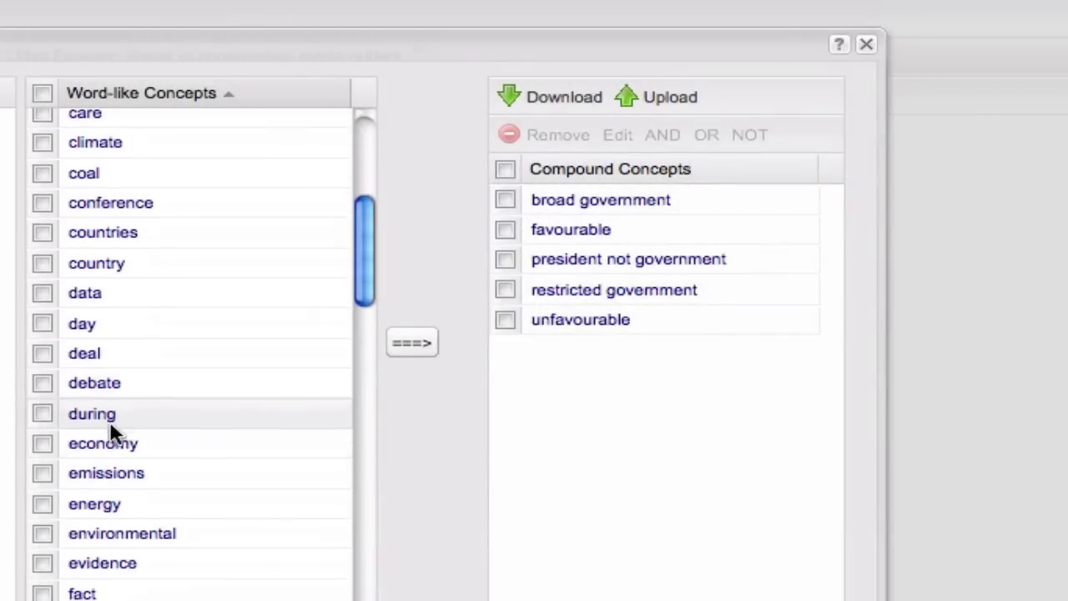
{"action": "left_click", "coordinate": [42, 473]}
{"action": "left_click", "coordinate": [414, 350]}
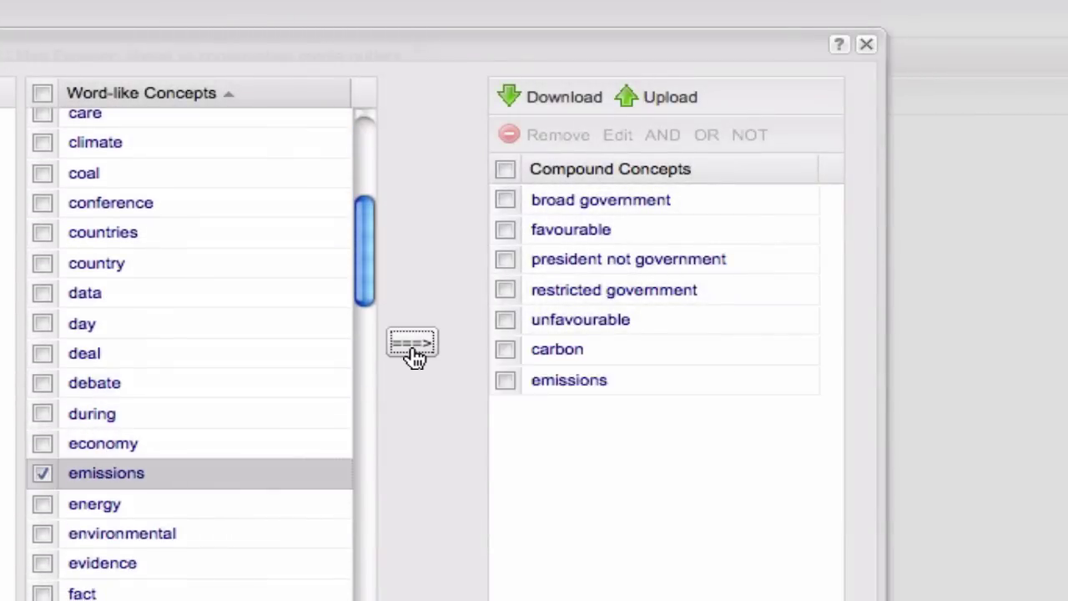
{"action": "left_click", "coordinate": [505, 349]}
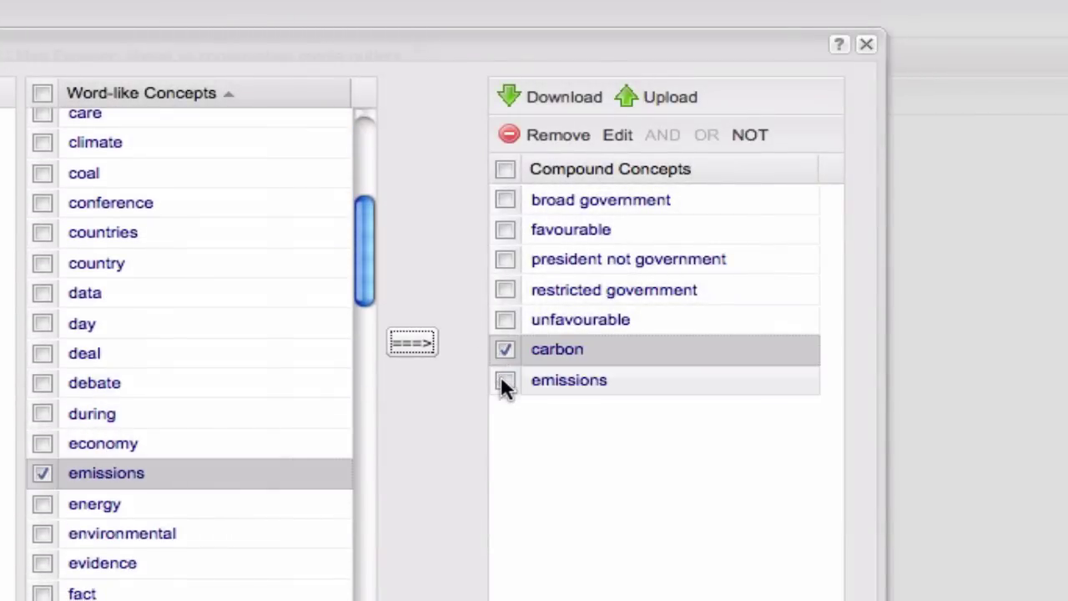
{"action": "left_click", "coordinate": [505, 380]}
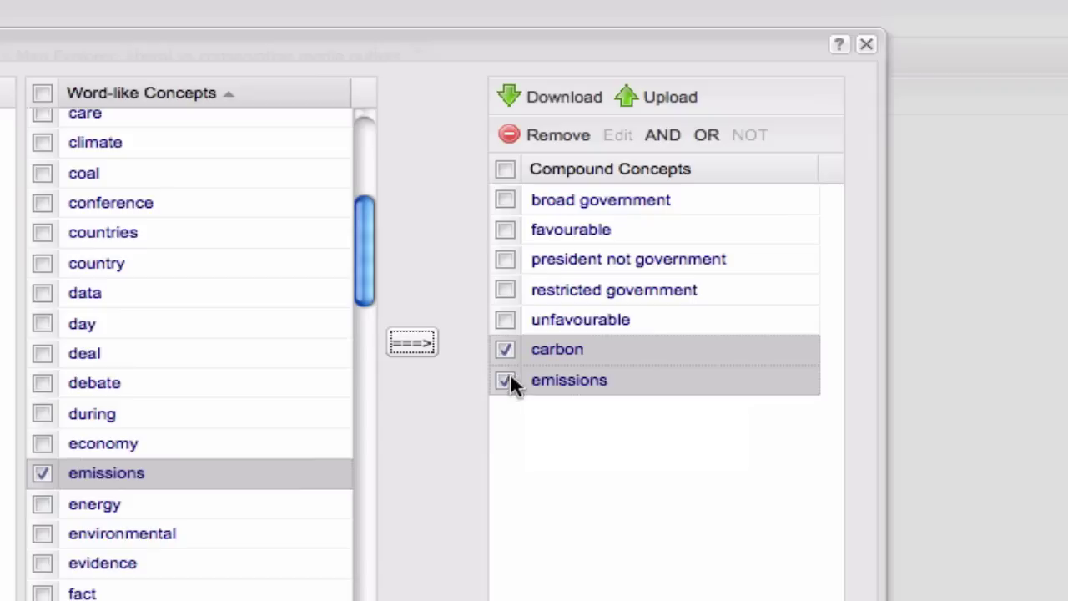
{"action": "left_click", "coordinate": [664, 136]}
{"action": "mouse_move", "coordinate": [520, 197]}
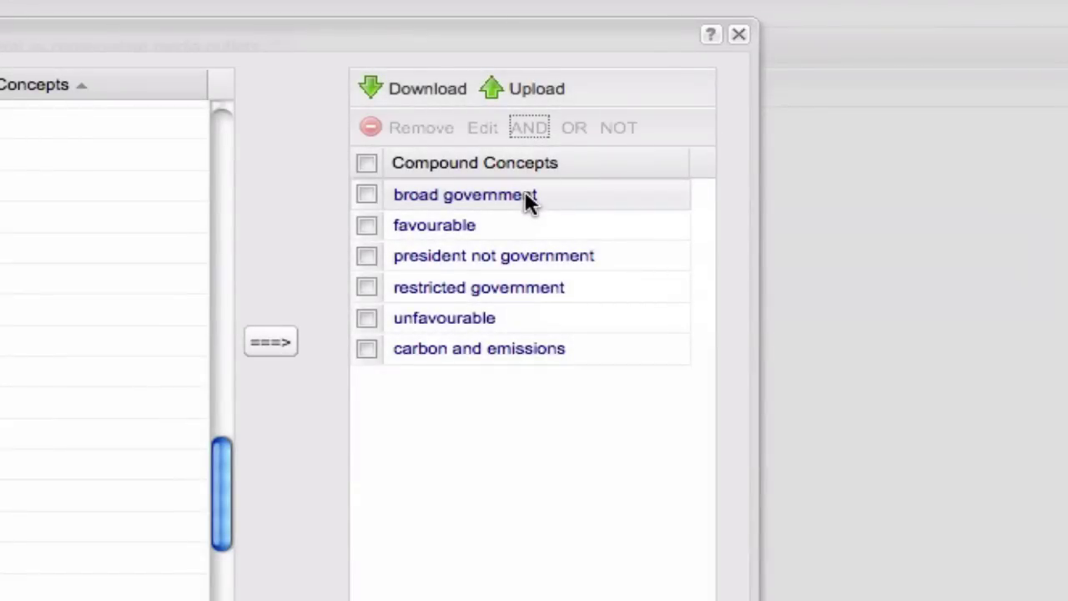
{"action": "mouse_move", "coordinate": [493, 293]}
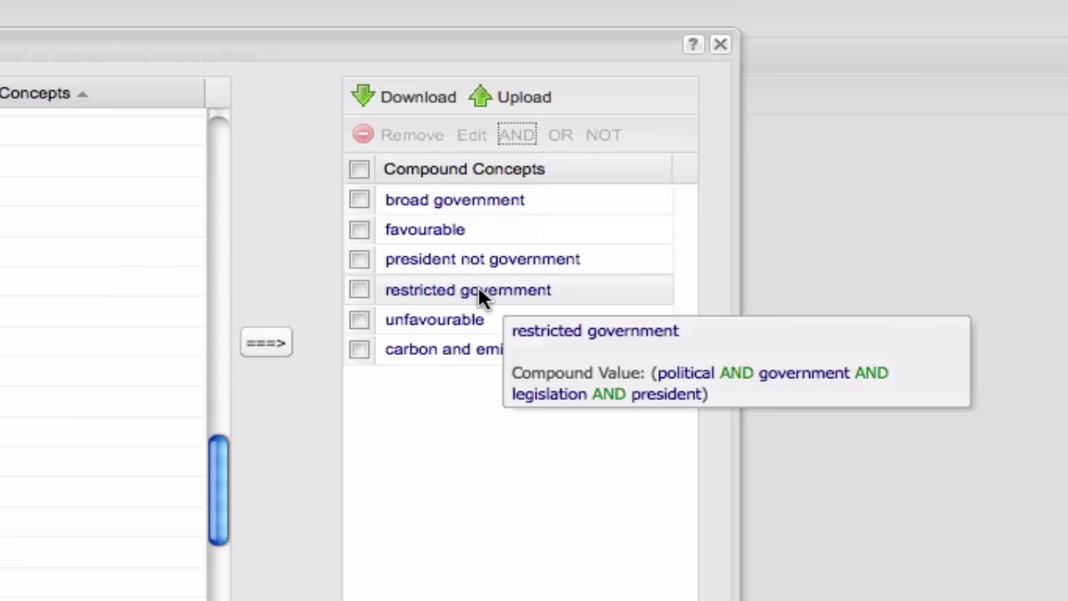
{"action": "mouse_move", "coordinate": [473, 266]}
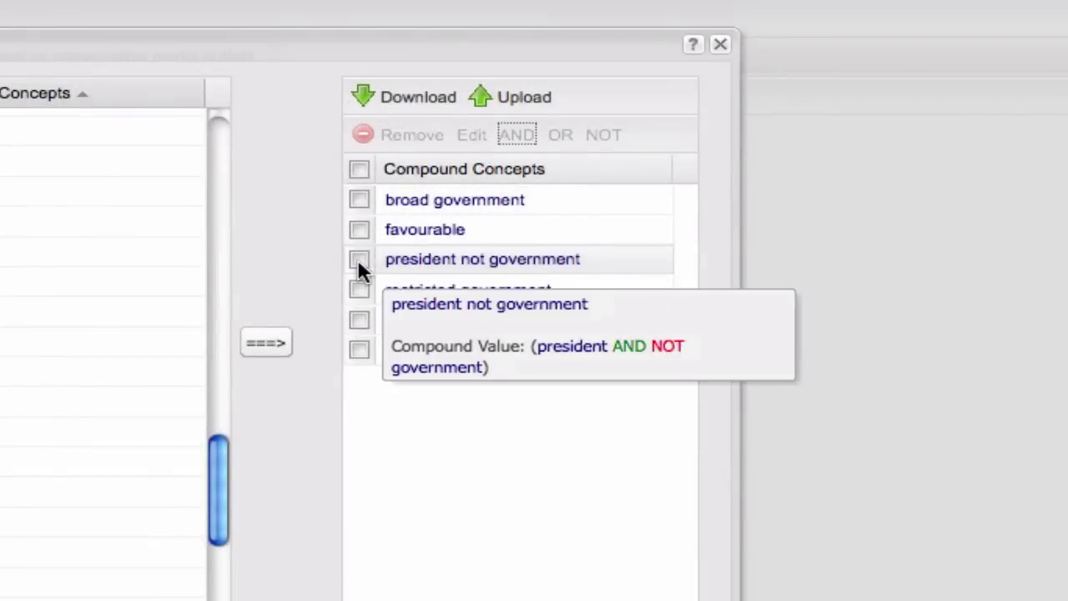
Edit the 'president not government' compound, replacing 'not government' with 'alone'
{"action": "left_click", "coordinate": [359, 260]}
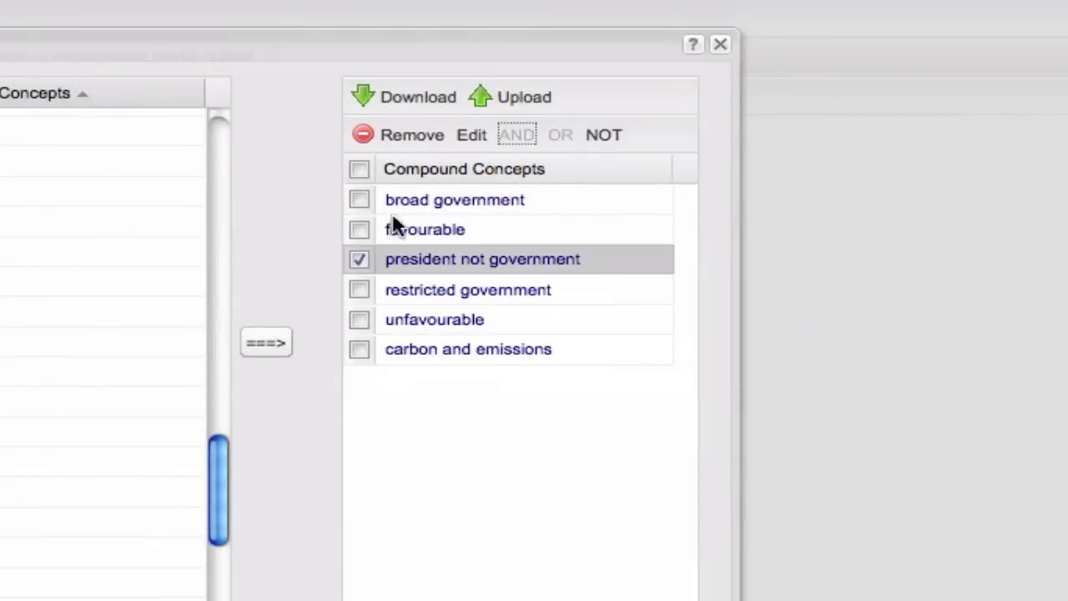
{"action": "left_click", "coordinate": [472, 136]}
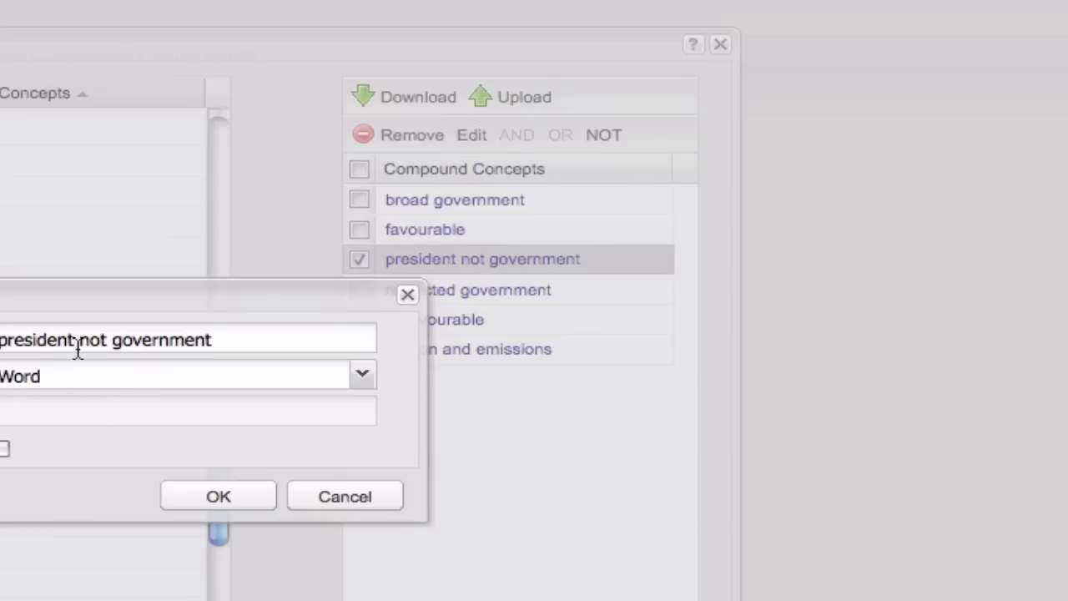
{"action": "left_click_drag", "start_coordinate": [77, 340], "coordinate": [253, 337]}
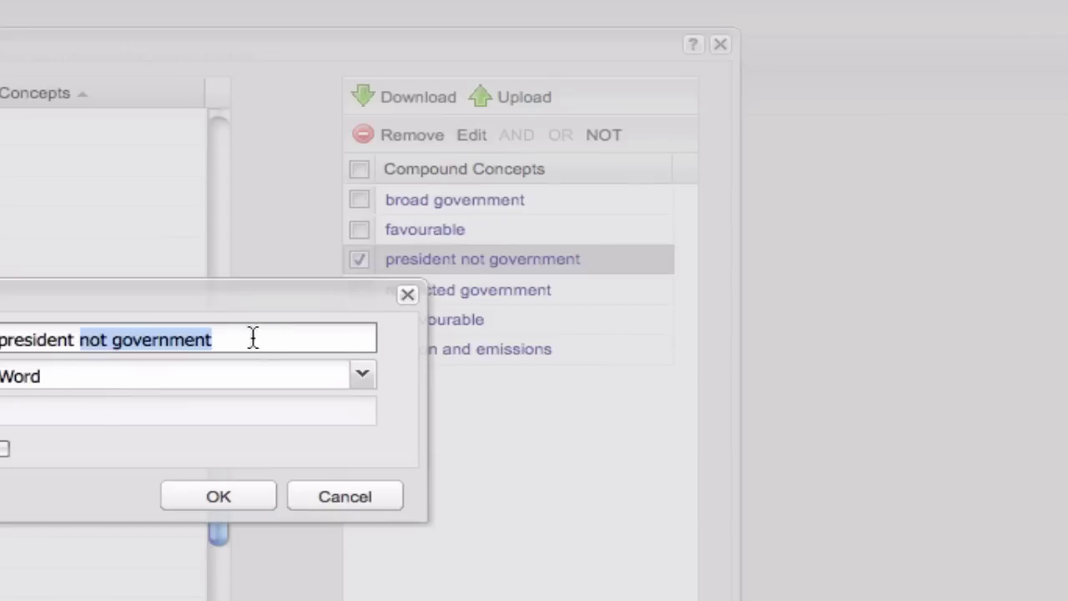
{"action": "type", "text": "alone"}
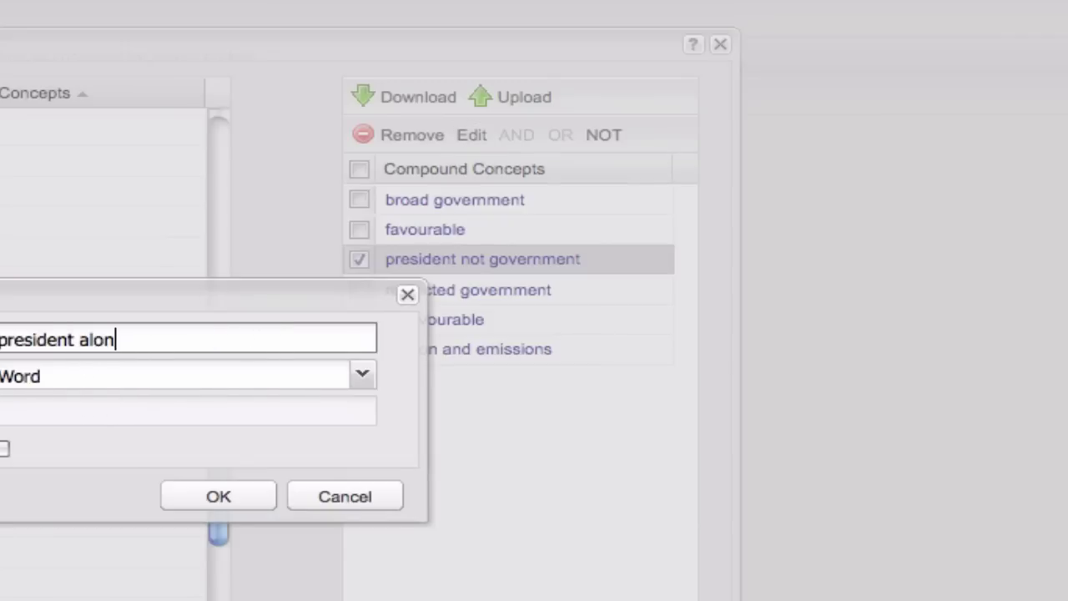
{"action": "left_click", "coordinate": [252, 496]}
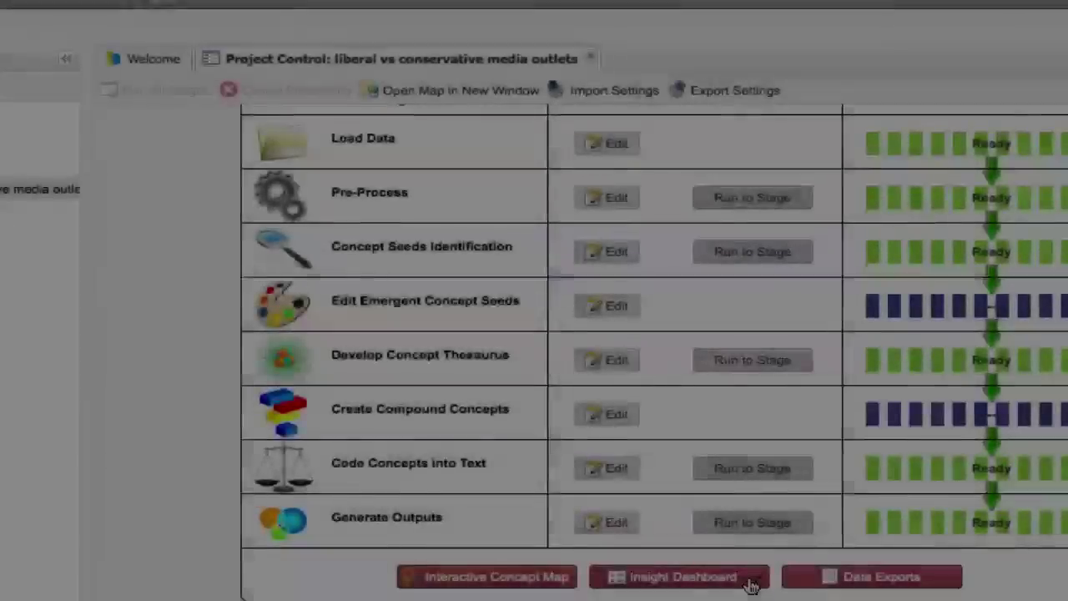
Export the Insight Dashboard in PDF format and open the downloaded file
{"action": "left_click", "coordinate": [751, 582]}
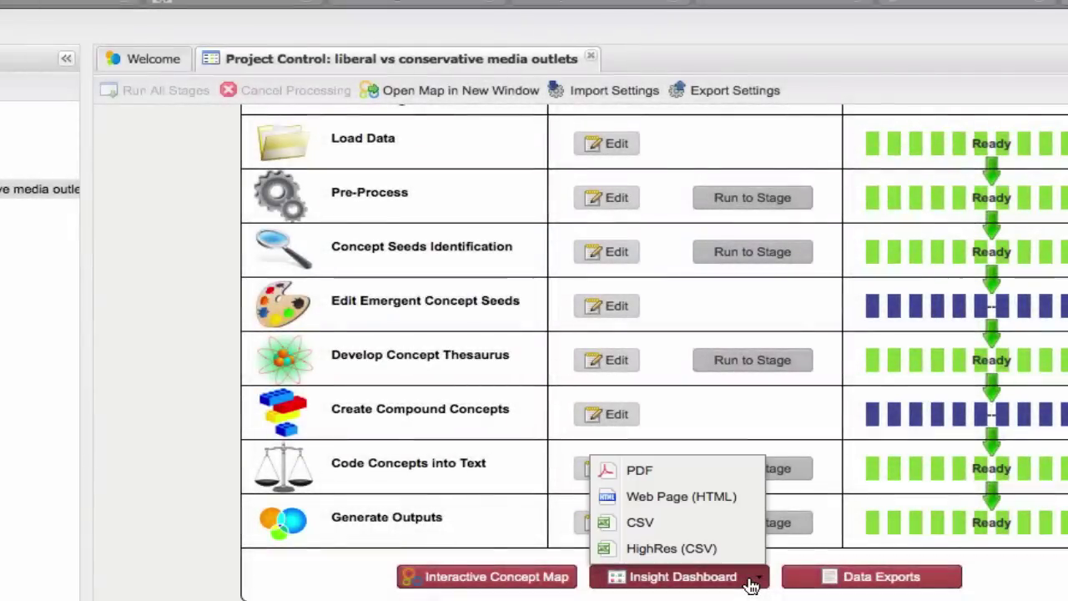
{"action": "left_click", "coordinate": [693, 484]}
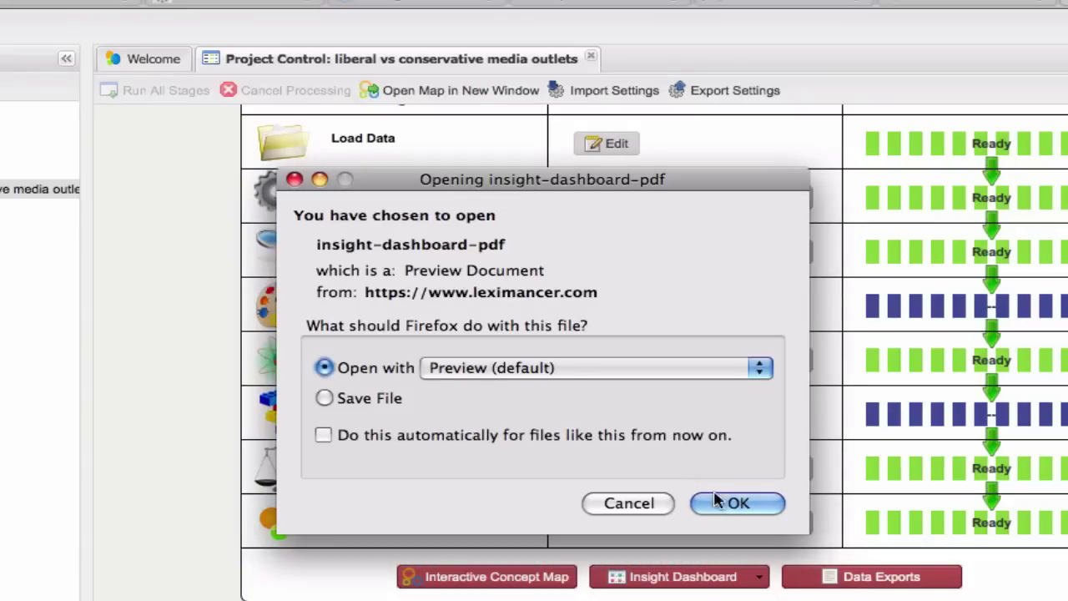
{"action": "left_click", "coordinate": [718, 501]}
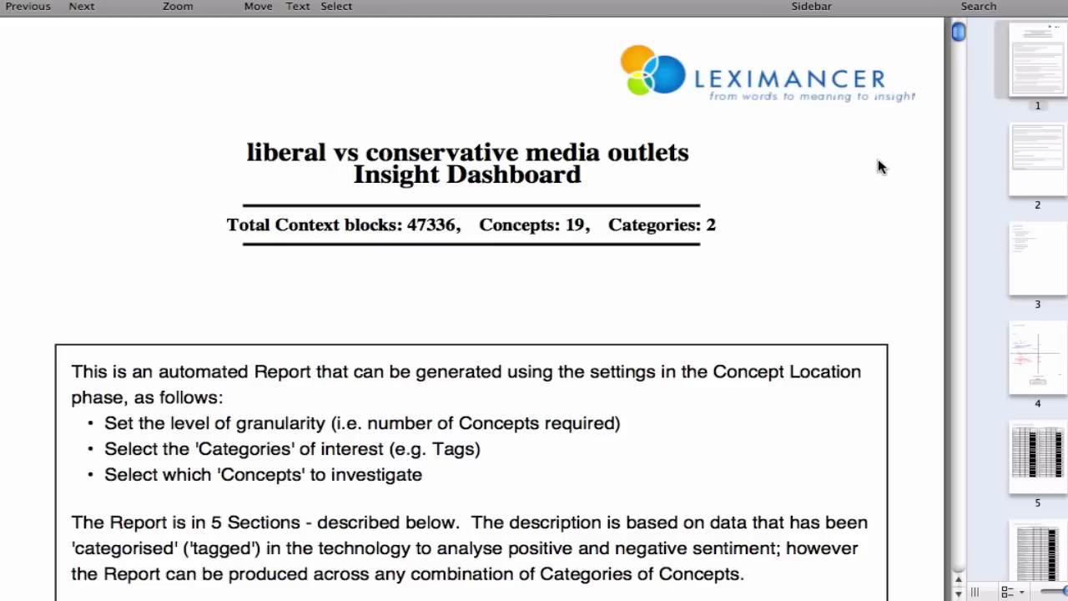
Scroll to the 1. Quadrant Report page and zoom out to see the whole chart
{"action": "scroll", "coordinate": [879, 167], "scroll_direction": "down", "scroll_amount": 8}
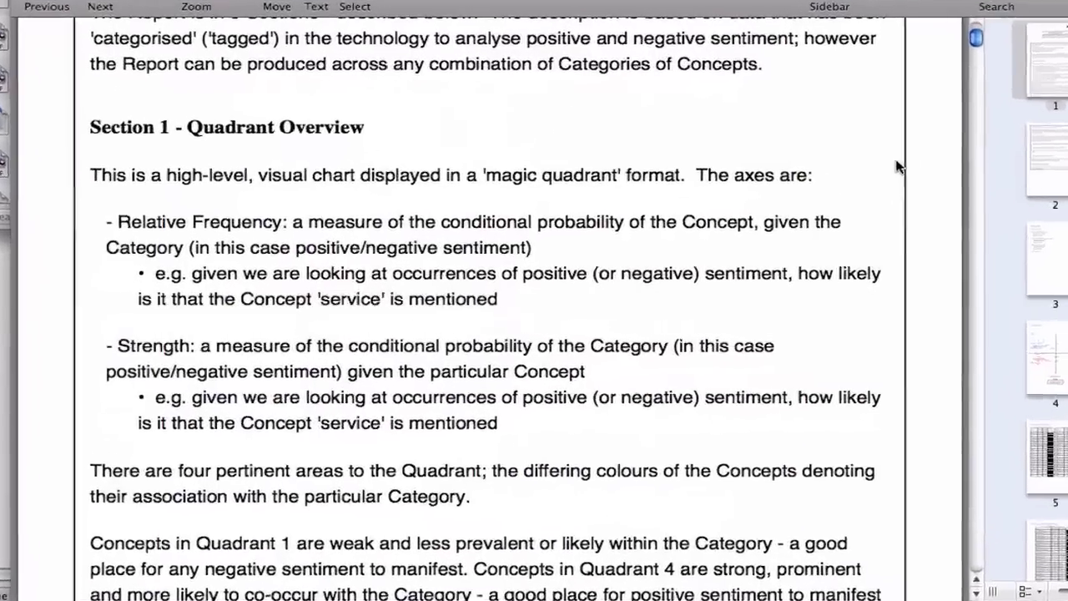
{"action": "scroll", "coordinate": [897, 167], "scroll_direction": "down", "scroll_amount": 10}
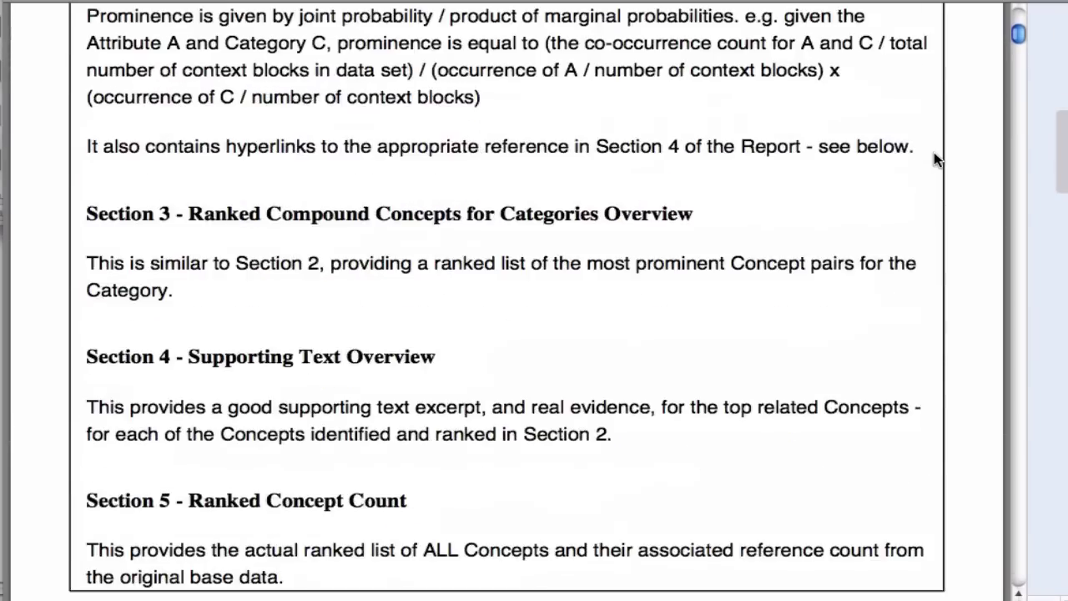
{"action": "scroll", "coordinate": [934, 152], "scroll_direction": "down", "scroll_amount": 10}
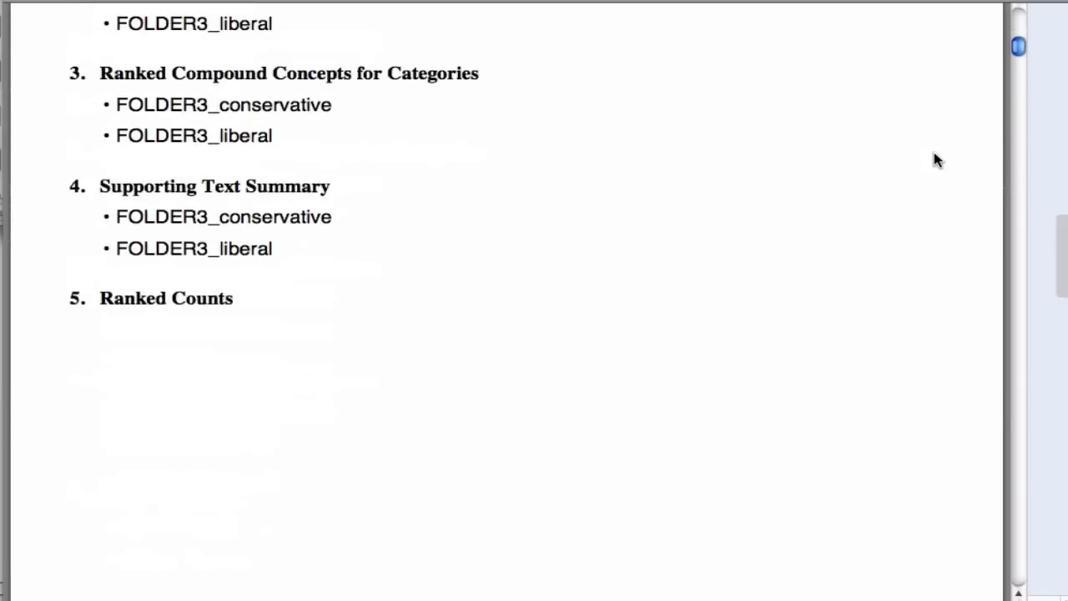
{"action": "scroll", "coordinate": [934, 152], "scroll_direction": "down", "scroll_amount": 10}
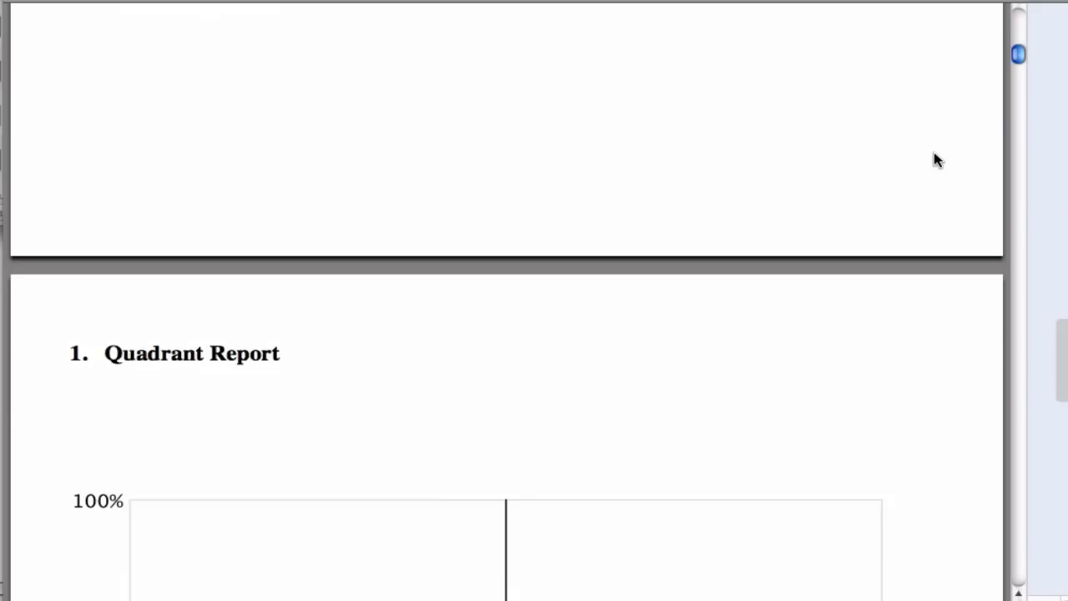
{"action": "scroll", "coordinate": [934, 153], "scroll_direction": "down", "scroll_amount": 5}
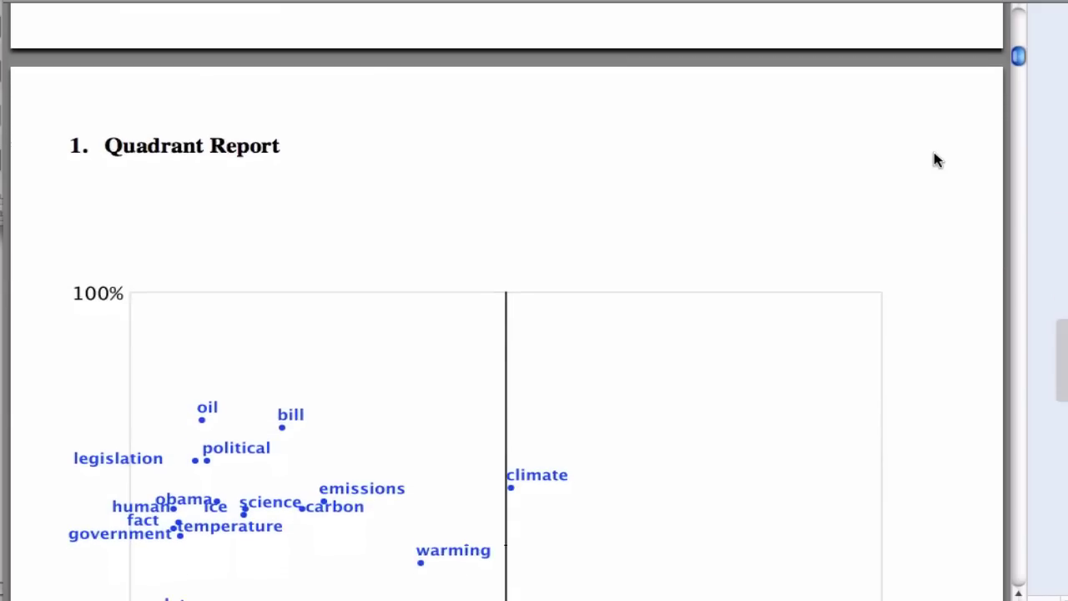
{"action": "scroll", "coordinate": [934, 153], "scroll_direction": "down", "scroll_amount": 10}
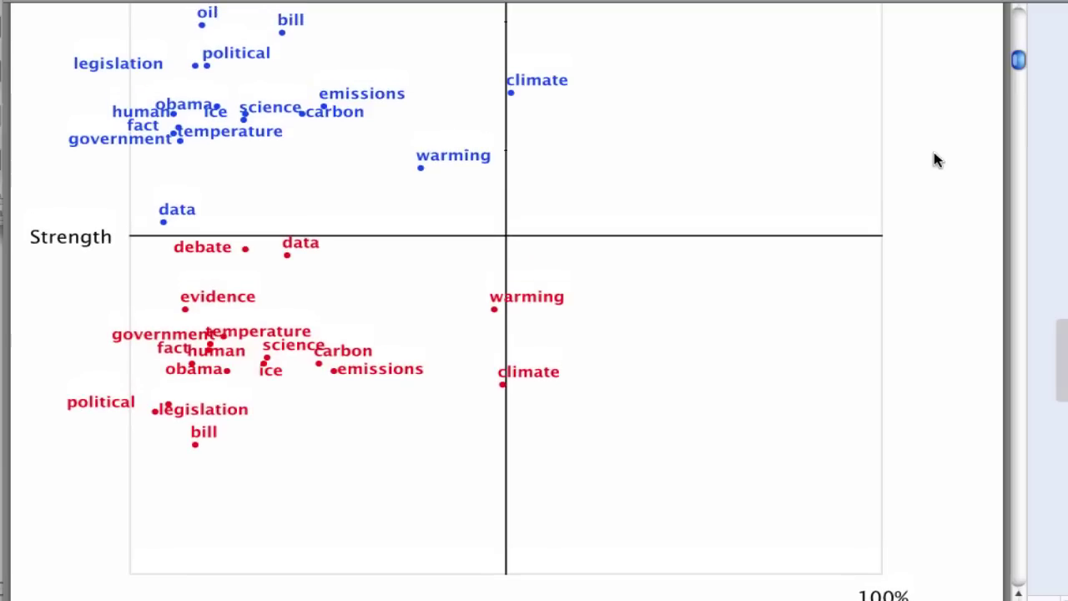
{"action": "scroll", "coordinate": [935, 161], "scroll_direction": "up", "scroll_amount": 1}
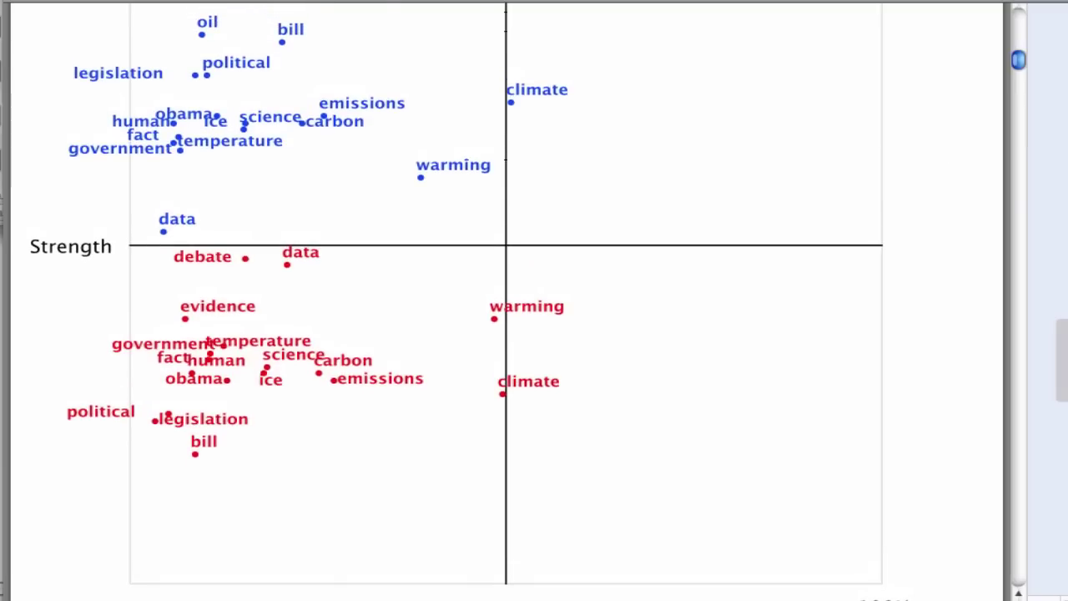
{"action": "key", "text": "super+minus"}
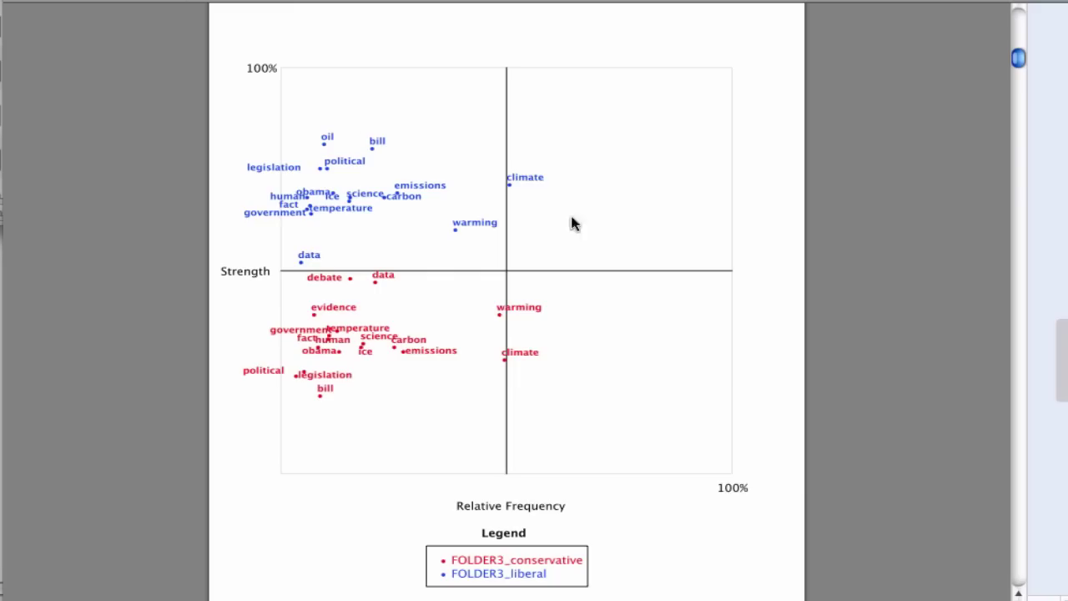
{"action": "scroll", "coordinate": [913, 352], "scroll_direction": "down", "scroll_amount": 3}
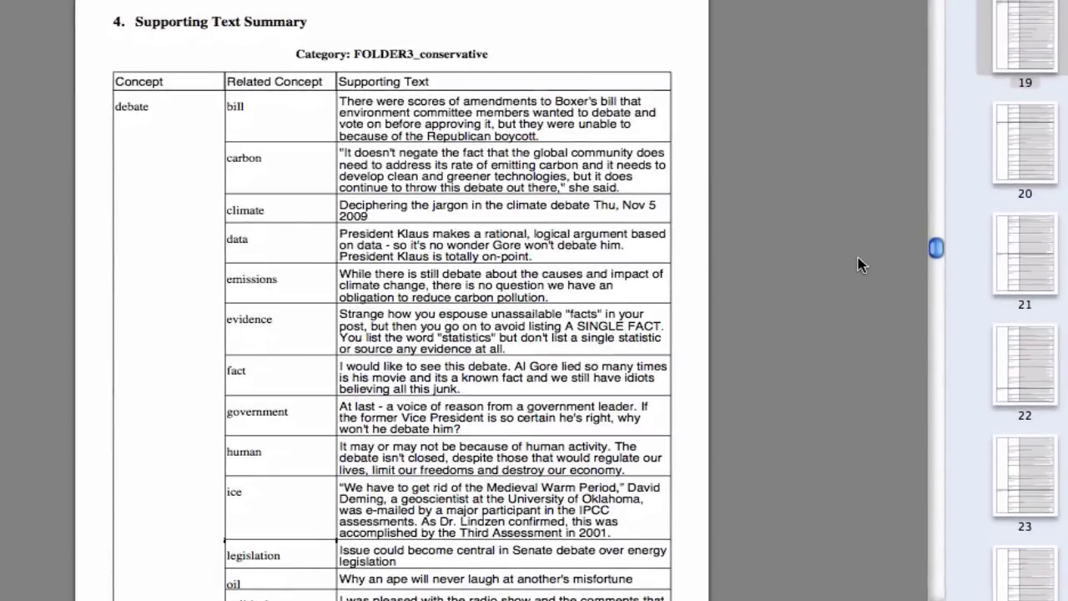
Scroll down through the Supporting Text Summary pages of the dashboard PDF
{"action": "scroll", "coordinate": [863, 265], "scroll_direction": "down", "scroll_amount": 10}
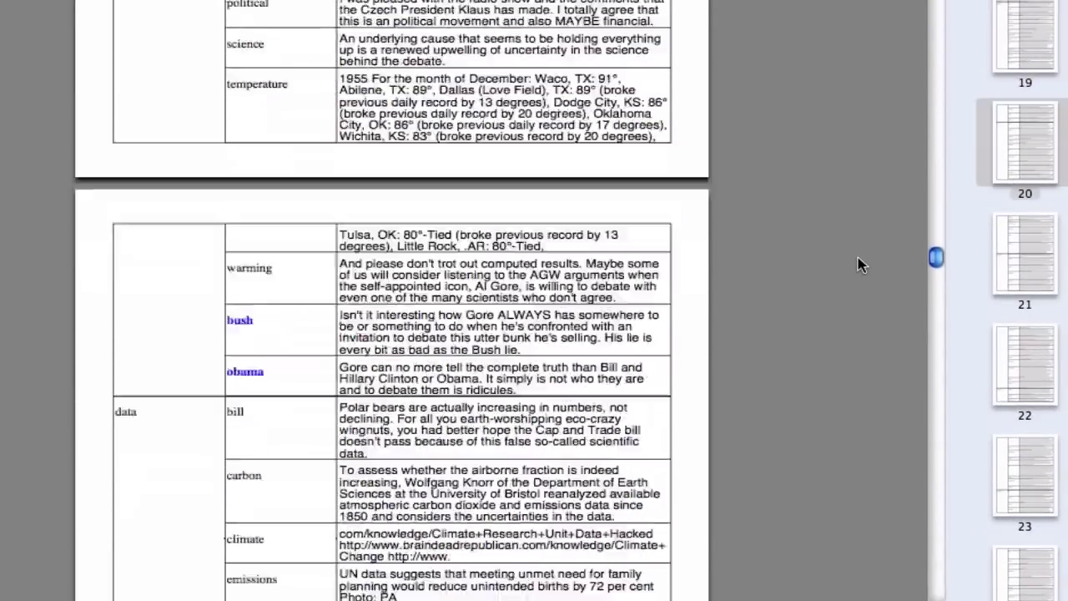
{"action": "scroll", "coordinate": [863, 265], "scroll_direction": "down", "scroll_amount": 15}
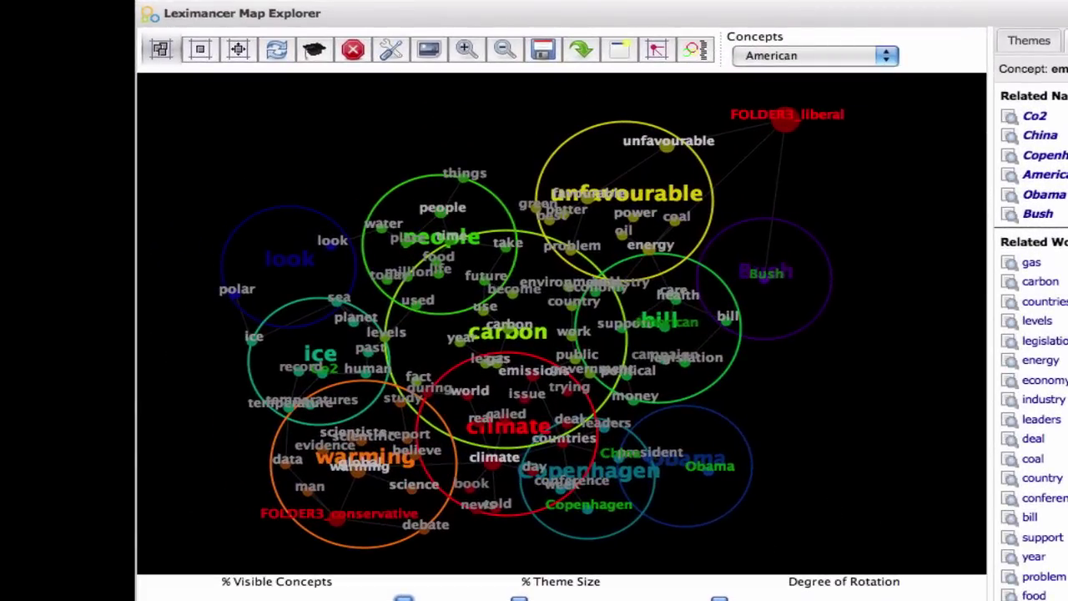
Lower % Visible Concepts, raise % Theme Size, and zoom and pan onto the emissions theme
{"action": "left_click_drag", "start_coordinate": [404, 598], "coordinate": [264, 598]}
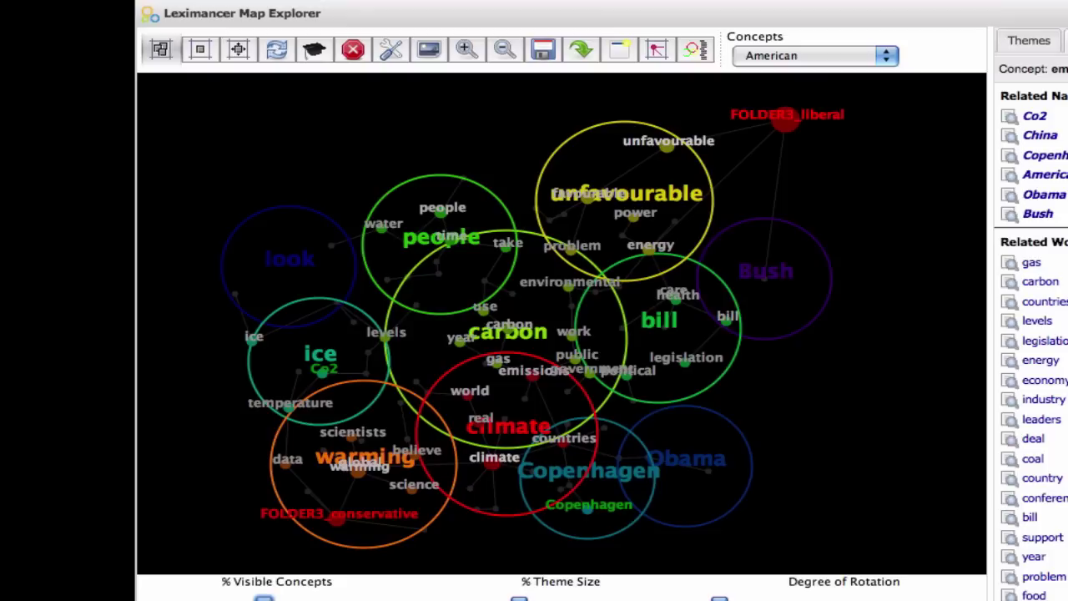
{"action": "left_click_drag", "start_coordinate": [519, 598], "coordinate": [539, 600]}
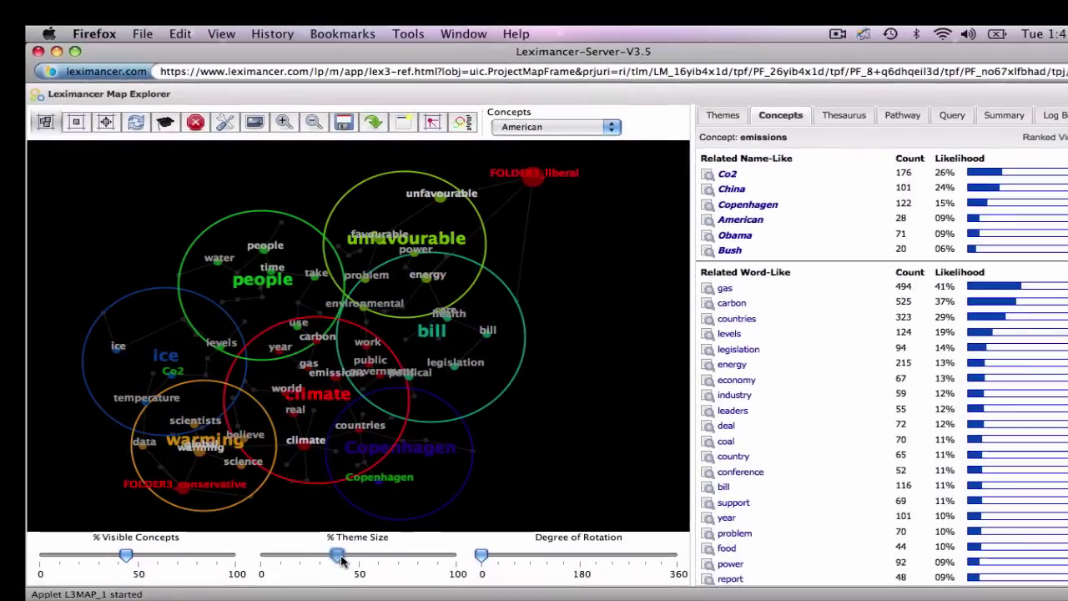
{"action": "left_click_drag", "start_coordinate": [341, 561], "coordinate": [351, 561]}
{"action": "scroll", "coordinate": [359, 447], "scroll_direction": "up", "scroll_amount": 5}
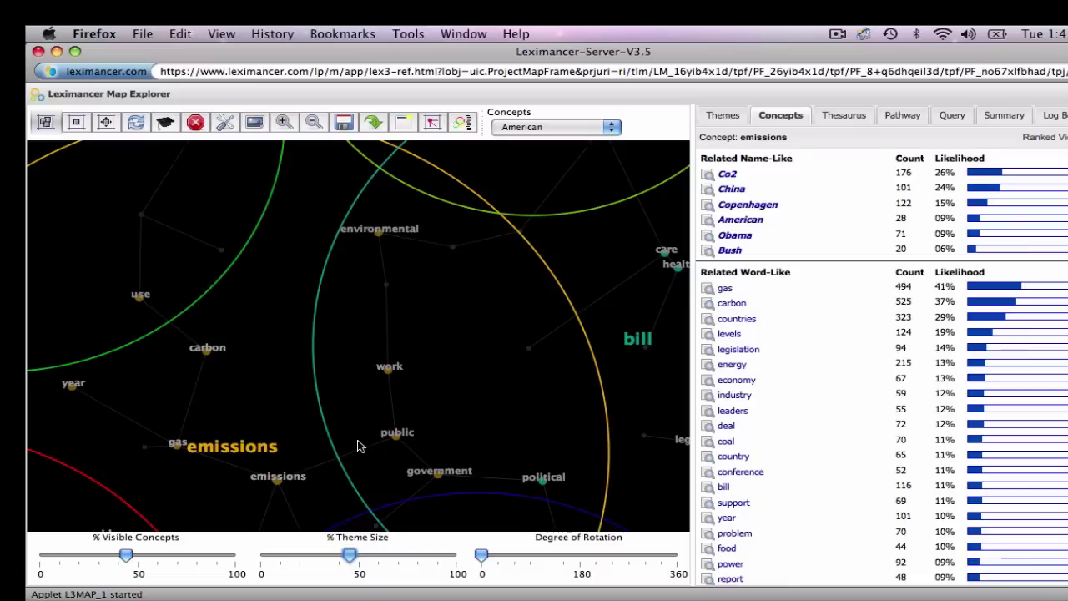
{"action": "scroll", "coordinate": [359, 445], "scroll_direction": "up", "scroll_amount": 1}
{"action": "left_click_drag", "start_coordinate": [489, 406], "coordinate": [482, 360]}
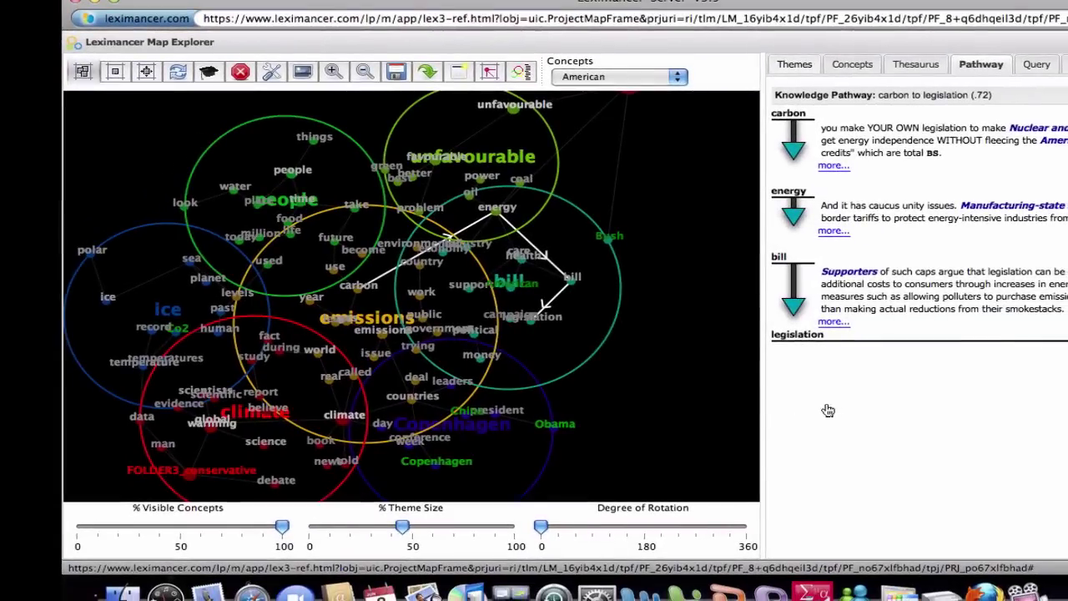
Clear the pathway, view Obama's linked concepts, then carbon's related concepts
{"action": "left_click", "coordinate": [734, 398]}
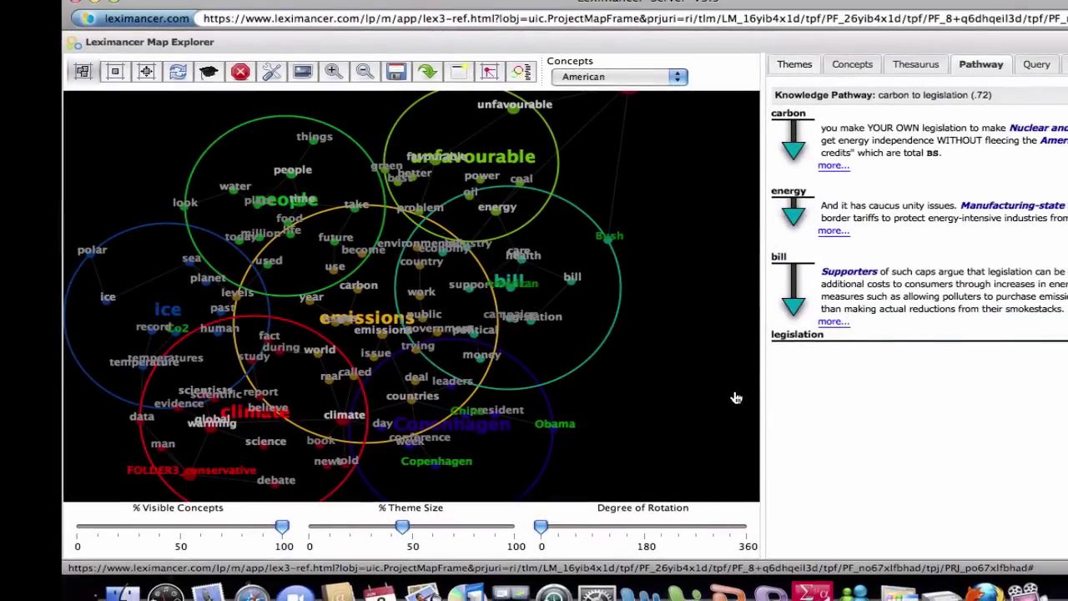
{"action": "left_click", "coordinate": [554, 427]}
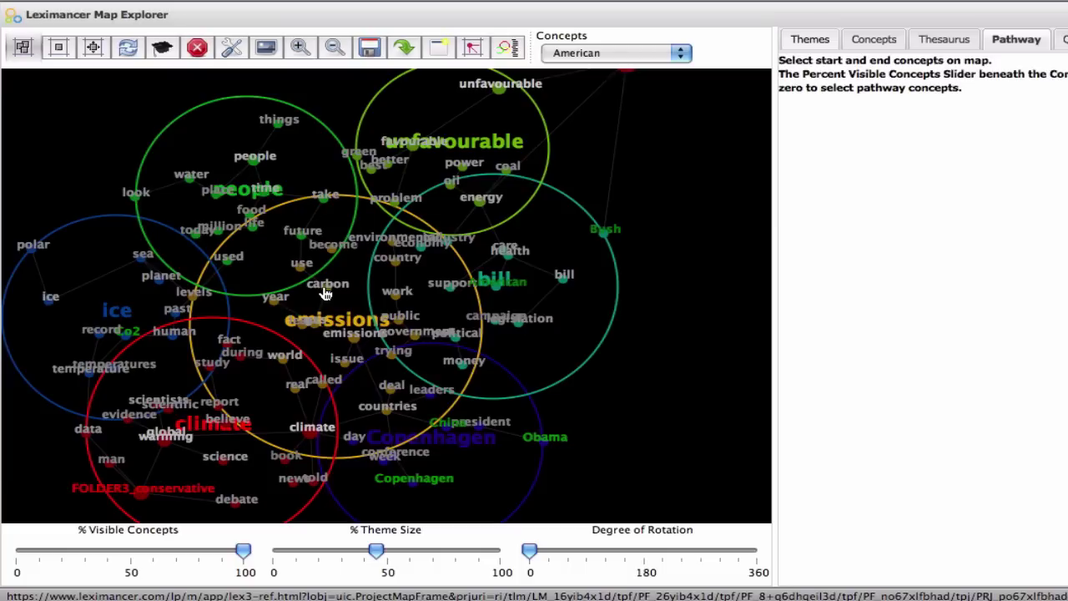
{"action": "left_click", "coordinate": [325, 292]}
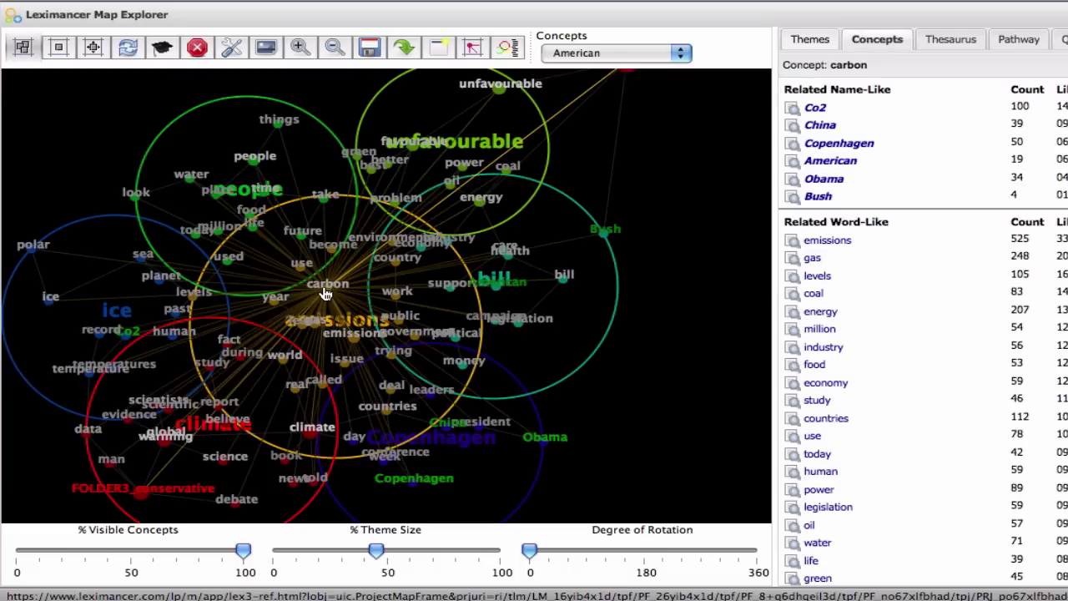